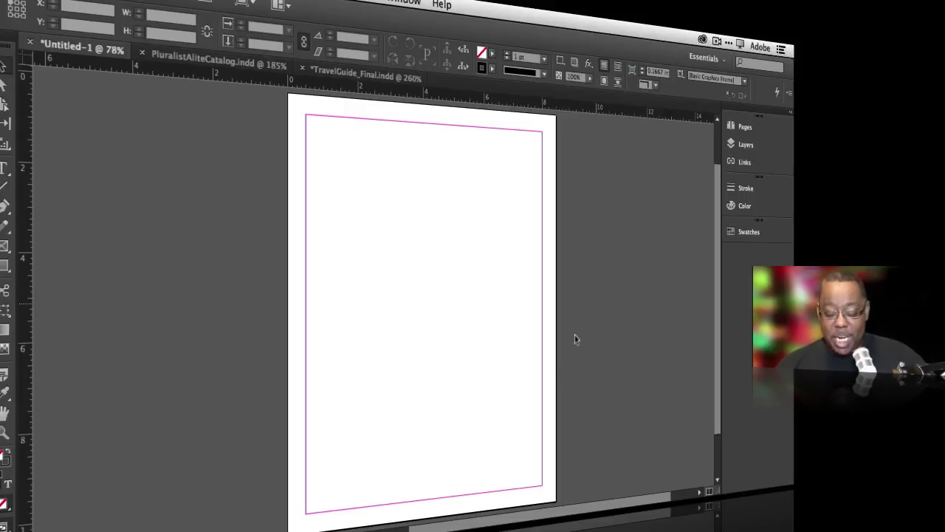
Bring up the application switcher to leave the blank Untitled-1 document
{"action": "key", "text": "super+Tab"}
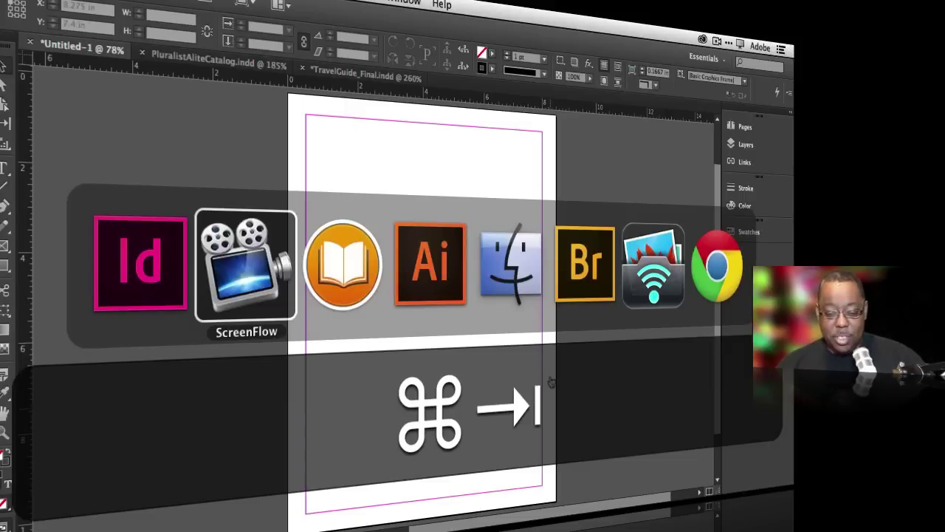
Switch to Bridge and view the butterfly photo TWP-4's headline and description
{"action": "key", "text": "super+Tab"}
{"action": "key", "text": "super+Tab"}
{"action": "key", "text": "super+Tab"}
{"action": "key", "text": "super+Tab"}
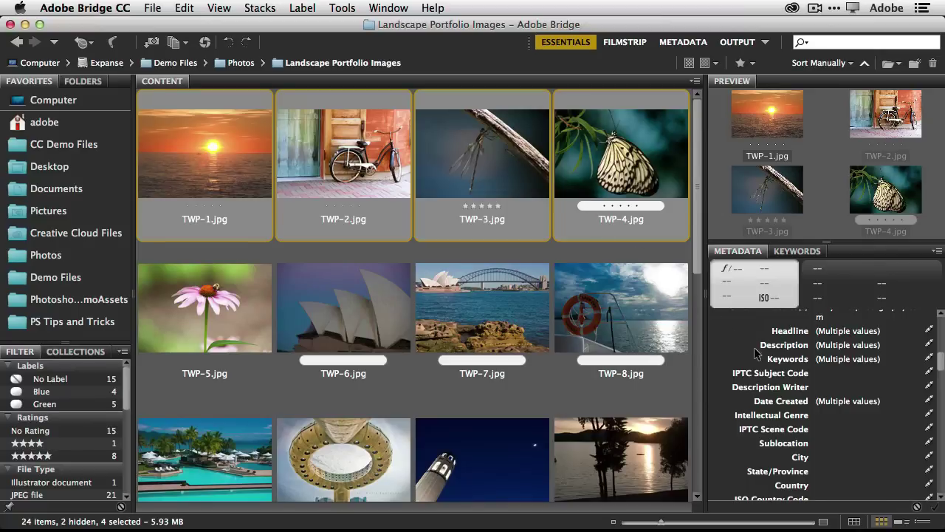
{"action": "left_click", "coordinate": [605, 280]}
{"action": "left_click", "coordinate": [611, 211]}
{"action": "scroll", "coordinate": [833, 366], "scroll_direction": "up", "scroll_amount": 4}
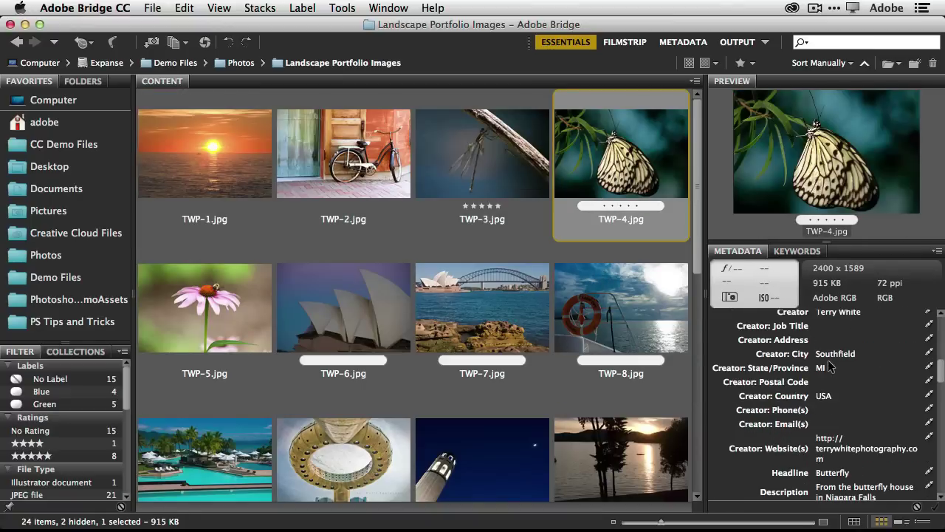
{"action": "left_click_drag", "start_coordinate": [942, 352], "coordinate": [942, 368]}
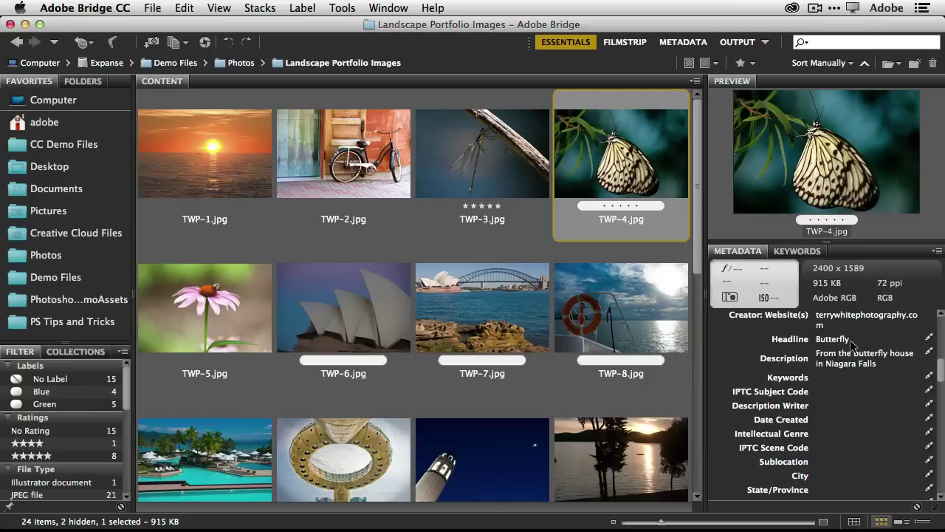
Review the metadata of the dragonfly TWP-3, Old Bike TWP-2 and sunrise TWP-1 photos
{"action": "left_click", "coordinate": [481, 164]}
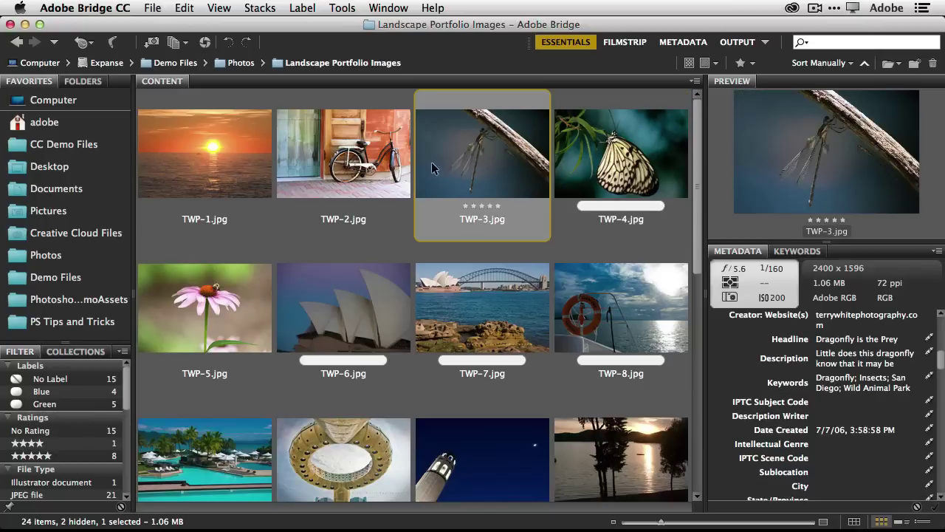
{"action": "left_click", "coordinate": [304, 157]}
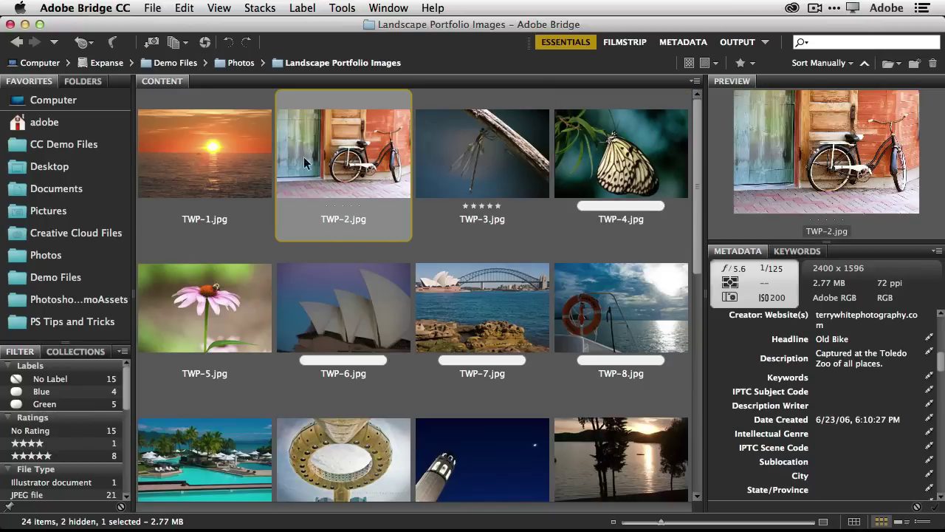
{"action": "left_click", "coordinate": [236, 159]}
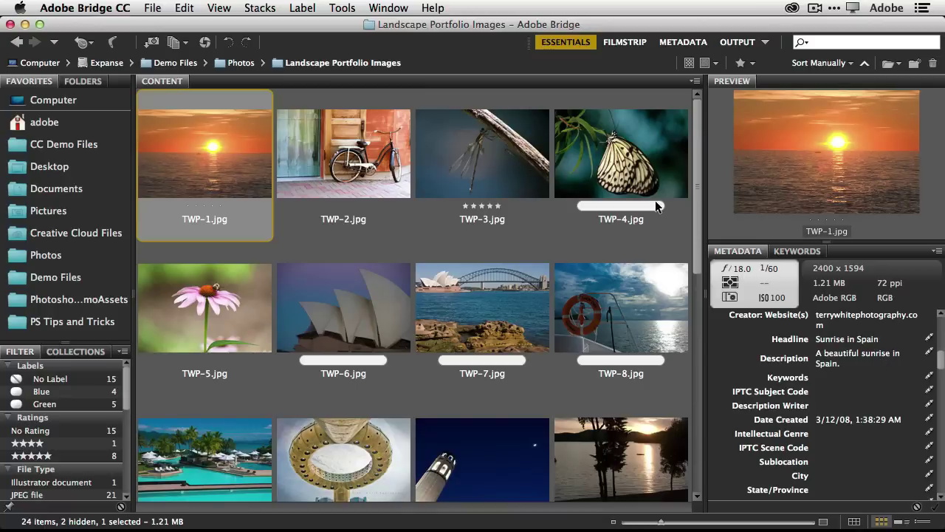
Select photos TWP-1 through TWP-4 and send them to InDesign with File > Place > In InDesign
{"action": "left_click", "coordinate": [609, 166], "text": "shift"}
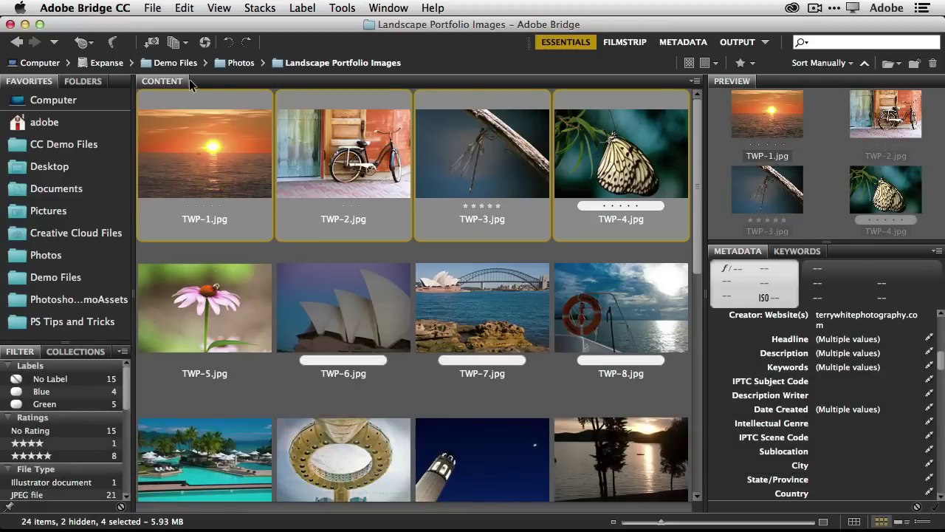
{"action": "left_click", "coordinate": [153, 8]}
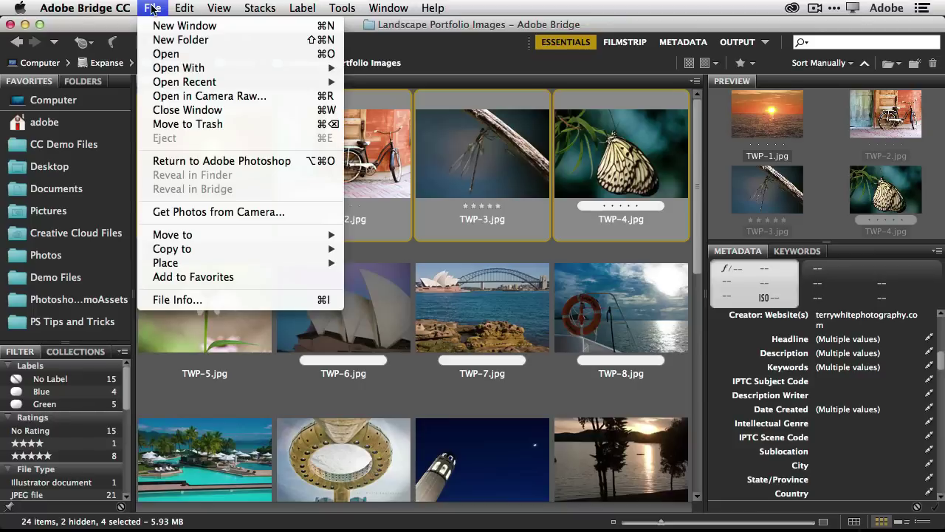
{"action": "mouse_move", "coordinate": [212, 264]}
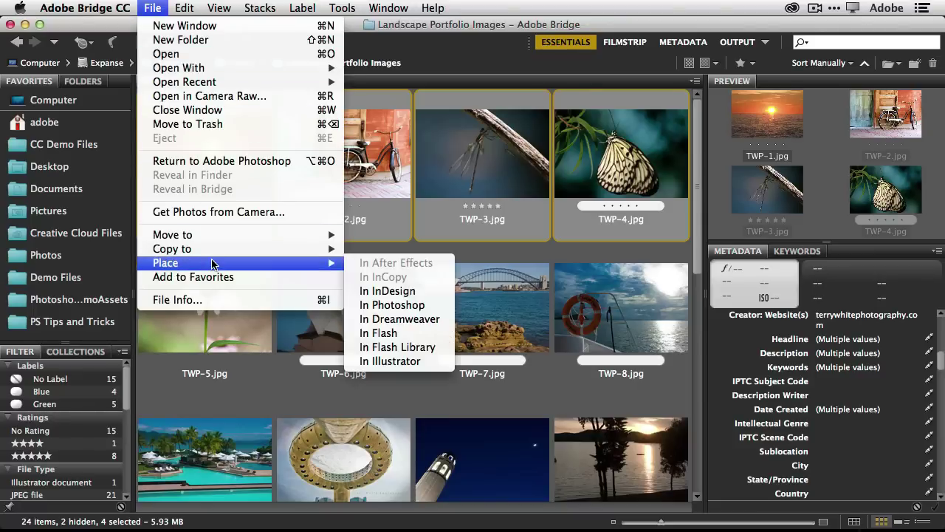
{"action": "left_click", "coordinate": [422, 295]}
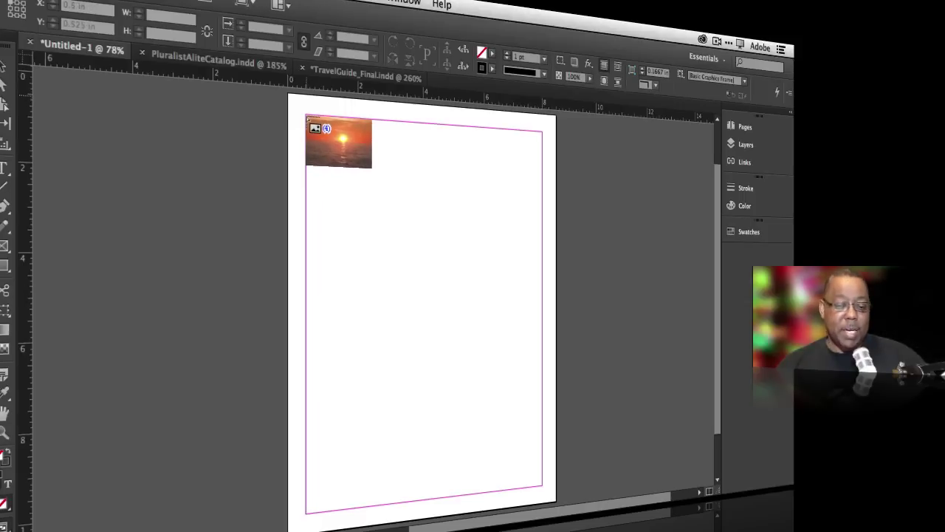
Drag out a 2x2 frame grid holding the sunrise, bike, dragonfly and butterfly photos
{"action": "left_click_drag", "start_coordinate": [307, 116], "coordinate": [541, 308]}
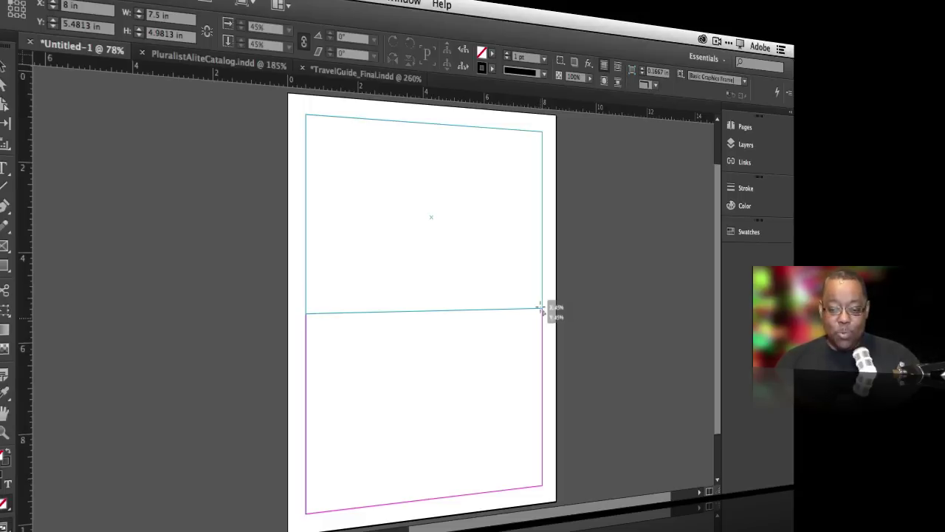
{"action": "key", "text": "Right"}
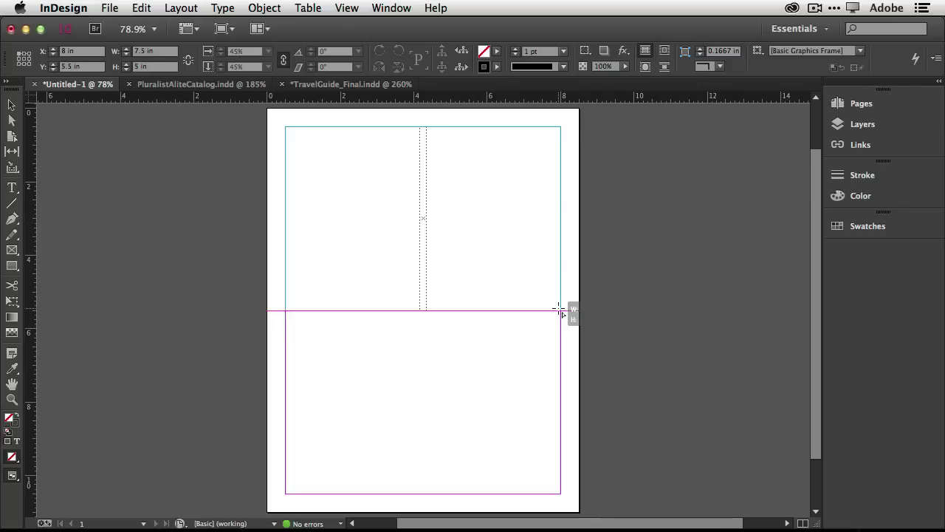
{"action": "key", "text": "Right"}
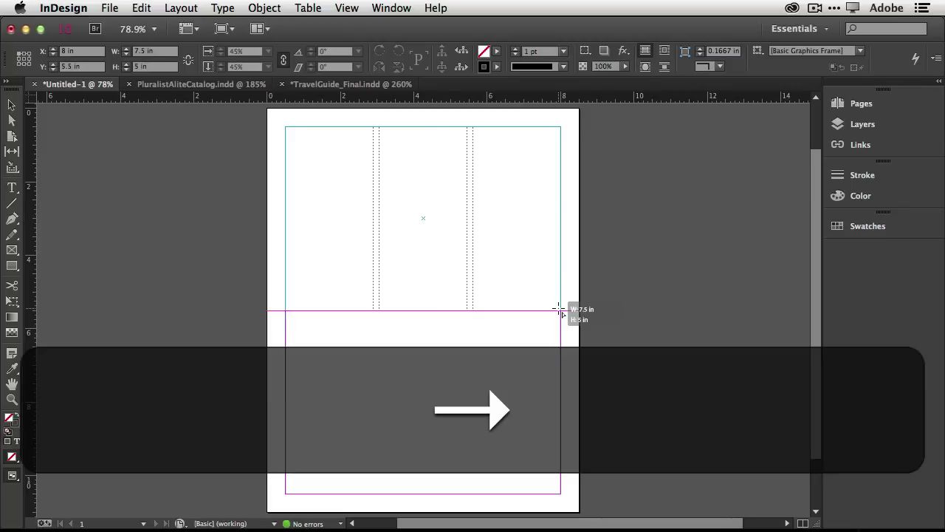
{"action": "key", "text": "Right"}
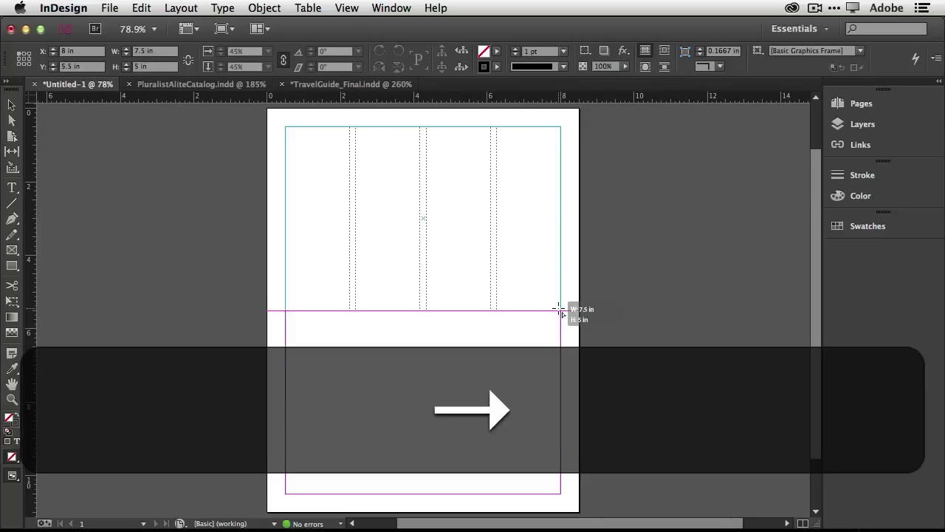
{"action": "key", "text": "Left"}
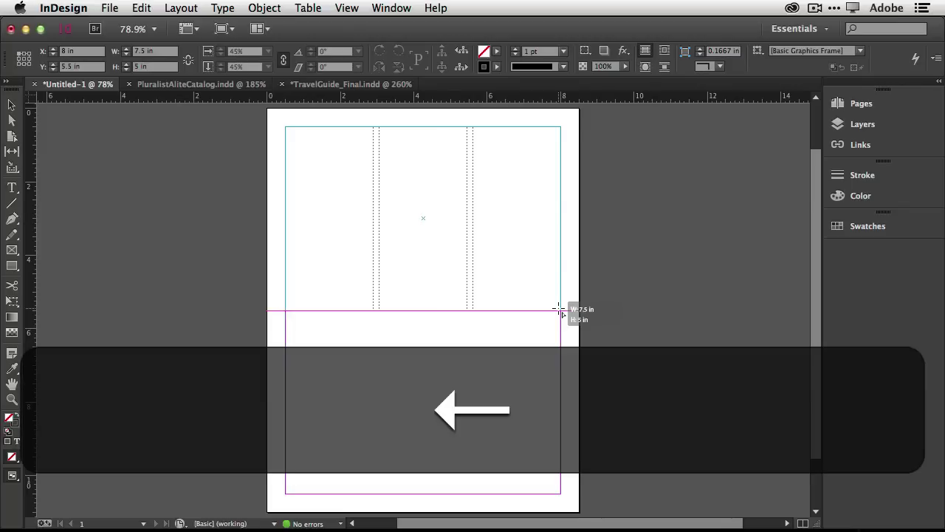
{"action": "key", "text": "Left"}
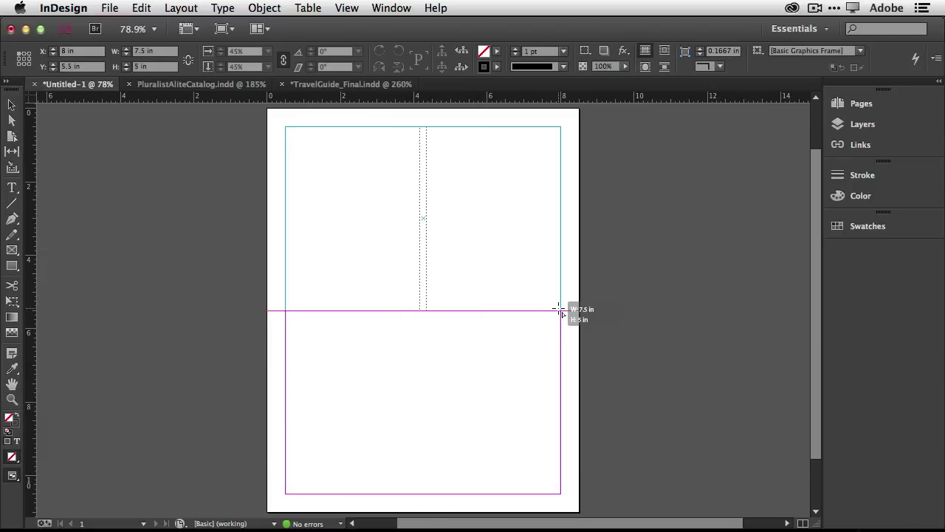
{"action": "key", "text": "Up"}
{"action": "left_click_drag", "start_coordinate": [559, 309], "coordinate": [560, 310]}
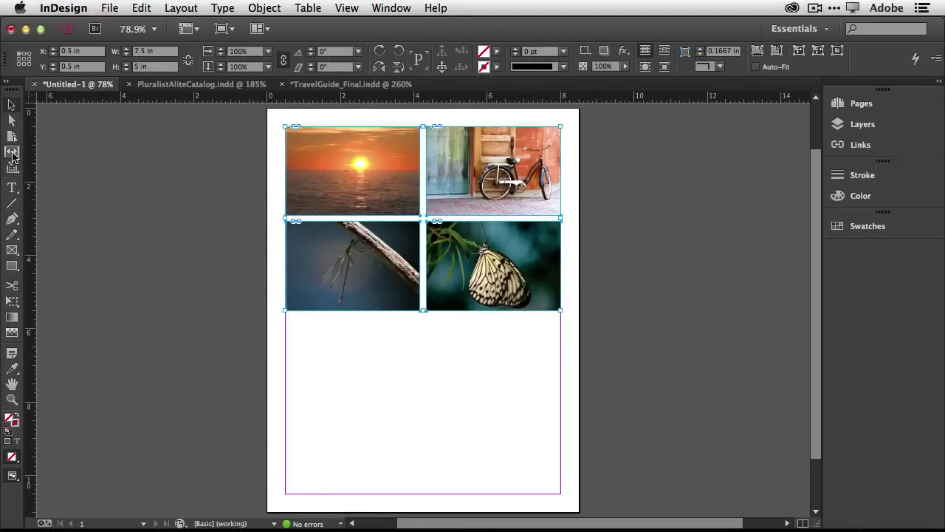
With the Gap tool, move the row gap upward and widen it between the photo rows
{"action": "left_click", "coordinate": [12, 152]}
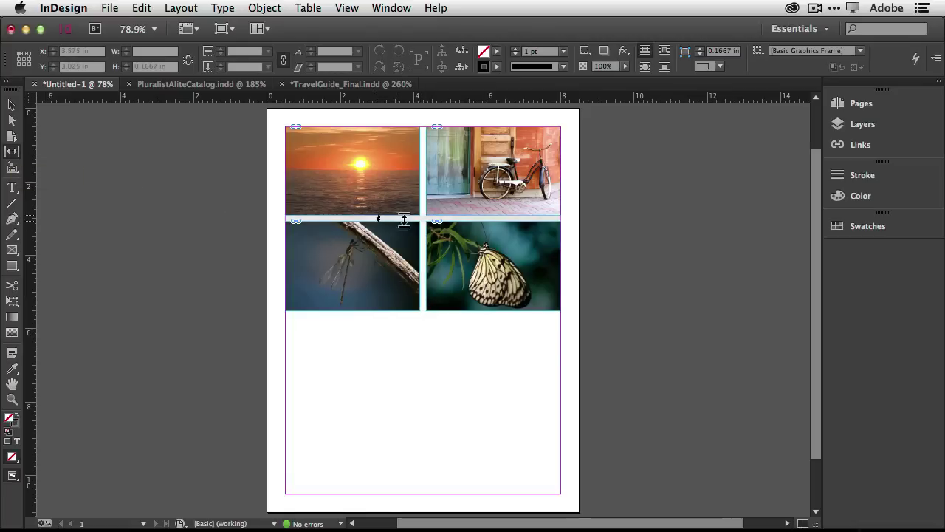
{"action": "mouse_move", "coordinate": [484, 219]}
{"action": "left_mouse_down"}
{"action": "mouse_move", "coordinate": [485, 210]}
{"action": "mouse_move", "coordinate": [485, 239]}
{"action": "mouse_move", "coordinate": [484, 220]}
{"action": "left_mouse_up"}
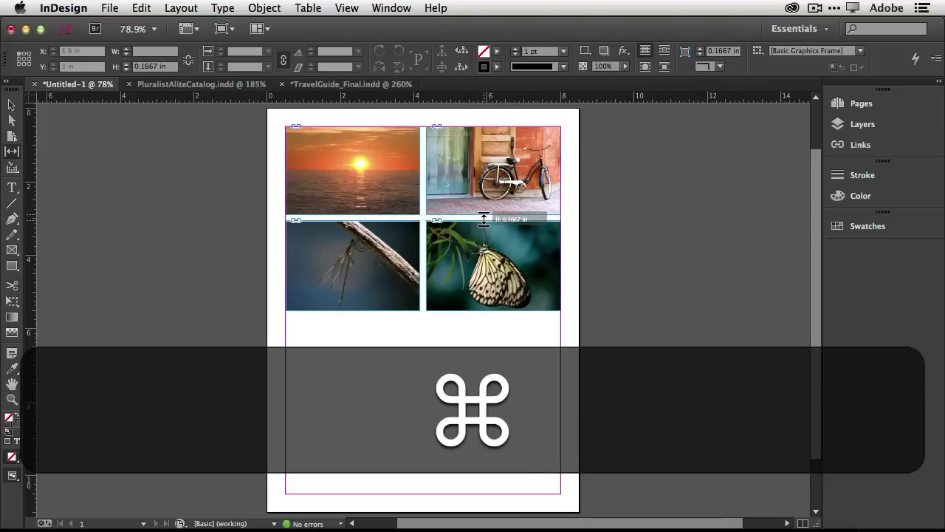
{"action": "left_click_drag", "start_coordinate": [484, 219], "coordinate": [484, 224]}
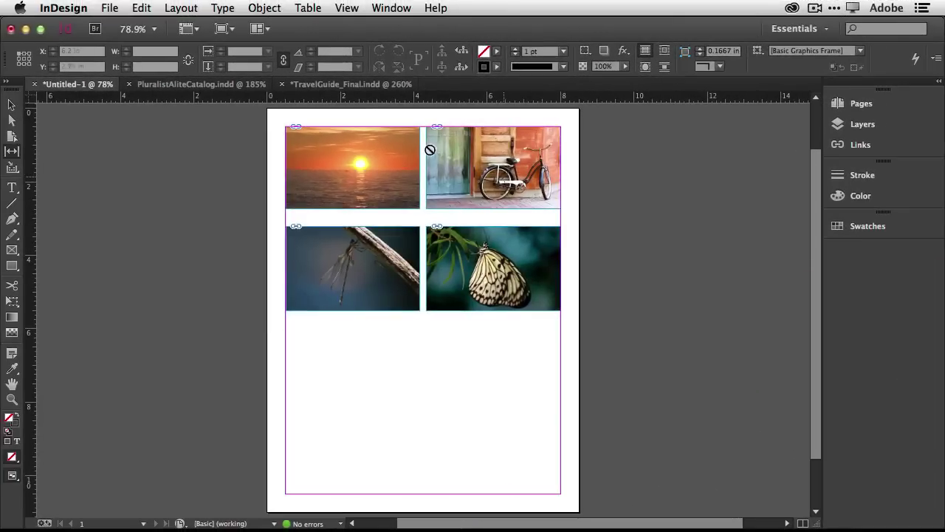
Open Object > Captions > Caption Setup and pick Name as the caption metadata
{"action": "left_click", "coordinate": [263, 7]}
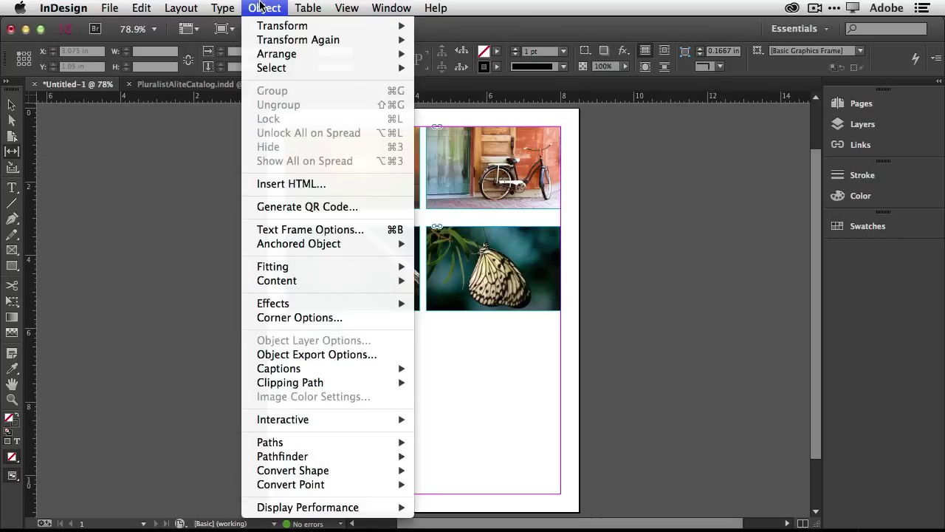
{"action": "mouse_move", "coordinate": [313, 306]}
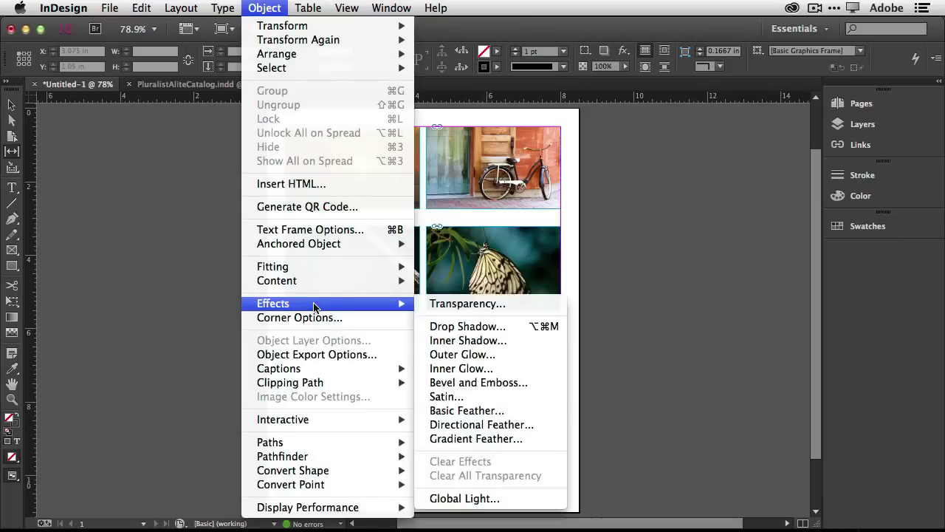
{"action": "mouse_move", "coordinate": [384, 368]}
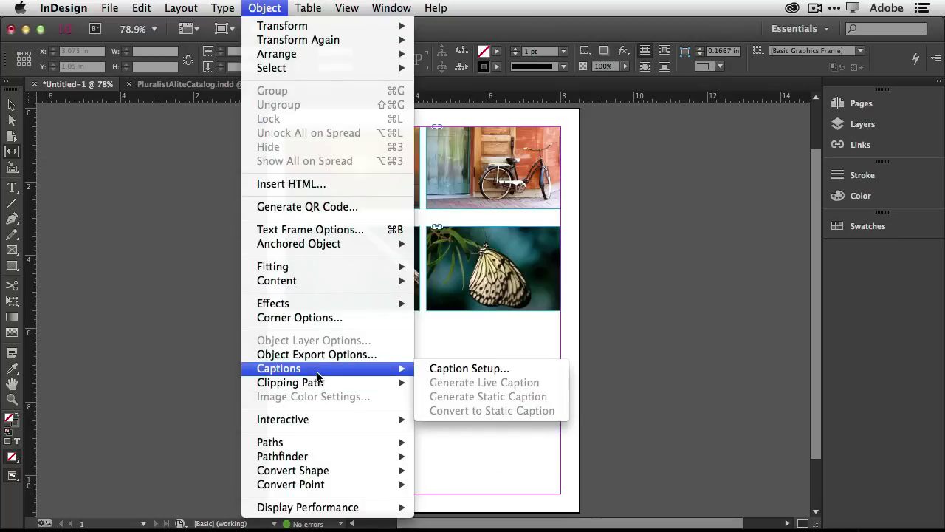
{"action": "left_click", "coordinate": [482, 370]}
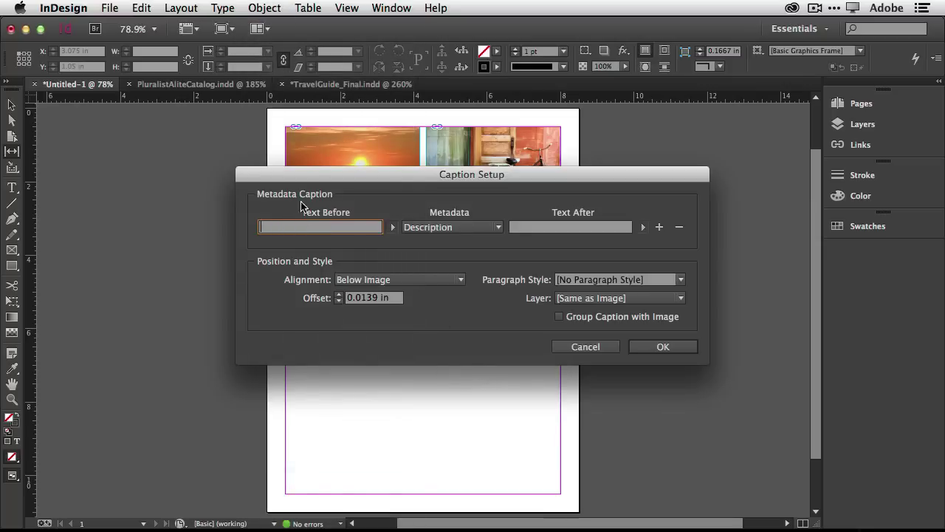
{"action": "left_click", "coordinate": [439, 227]}
{"action": "scroll", "coordinate": [448, 253], "scroll_direction": "up", "scroll_amount": 10}
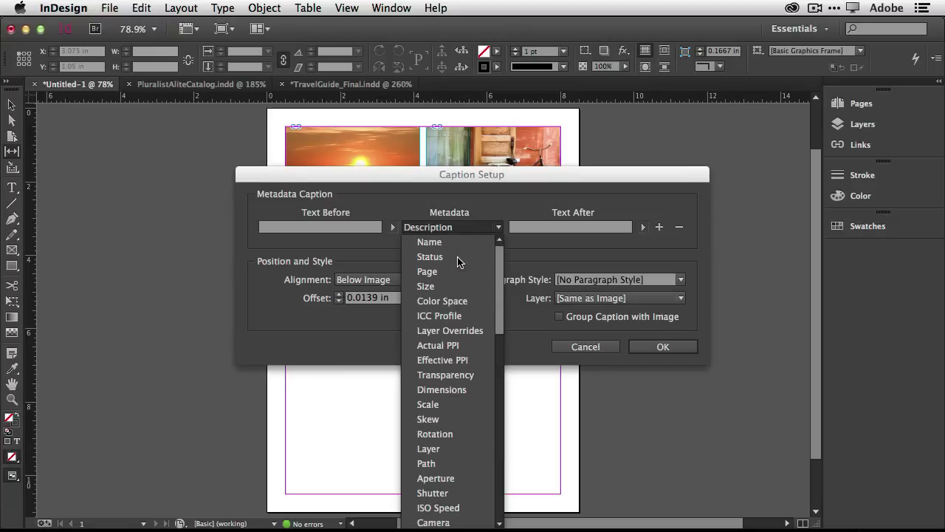
{"action": "left_click", "coordinate": [431, 246]}
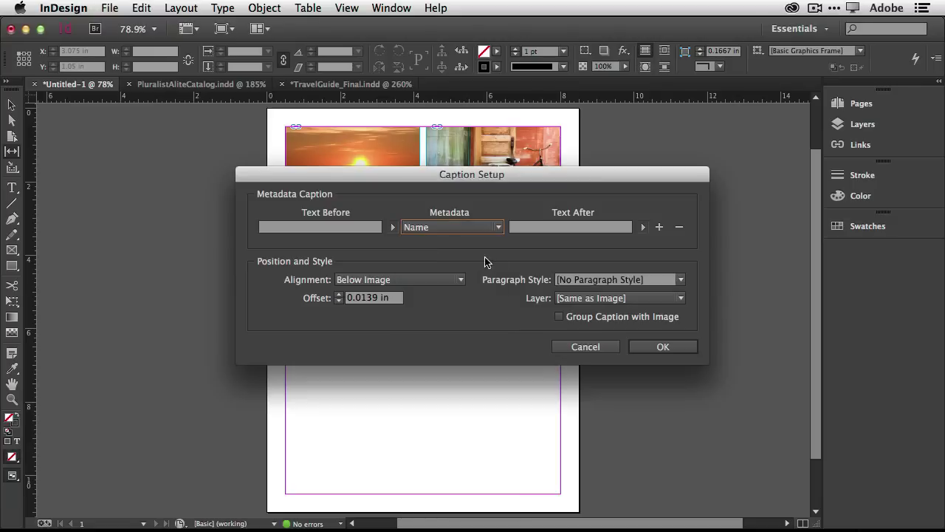
Change the caption metadata to Description with a 0.0625 in offset and apply
{"action": "left_click", "coordinate": [450, 231]}
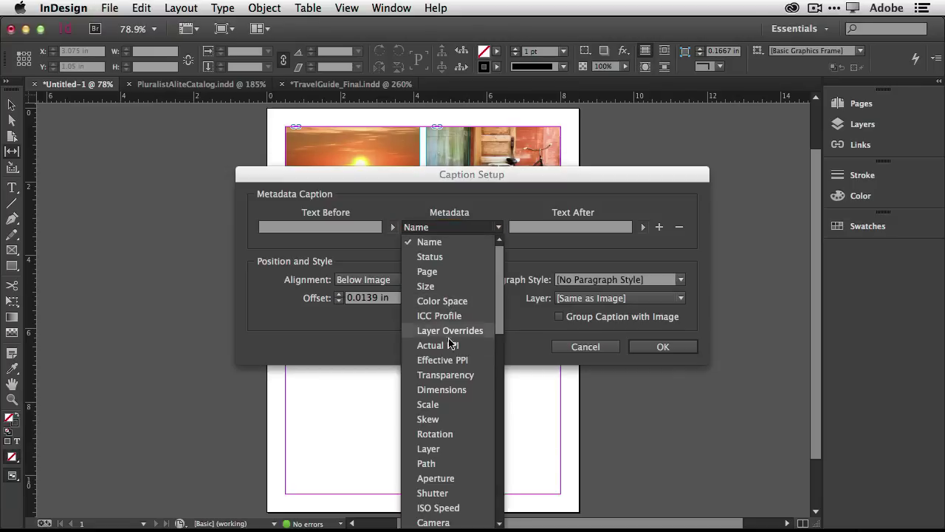
{"action": "scroll", "coordinate": [451, 375], "scroll_direction": "down", "scroll_amount": 4}
{"action": "scroll", "coordinate": [448, 375], "scroll_direction": "down", "scroll_amount": 5}
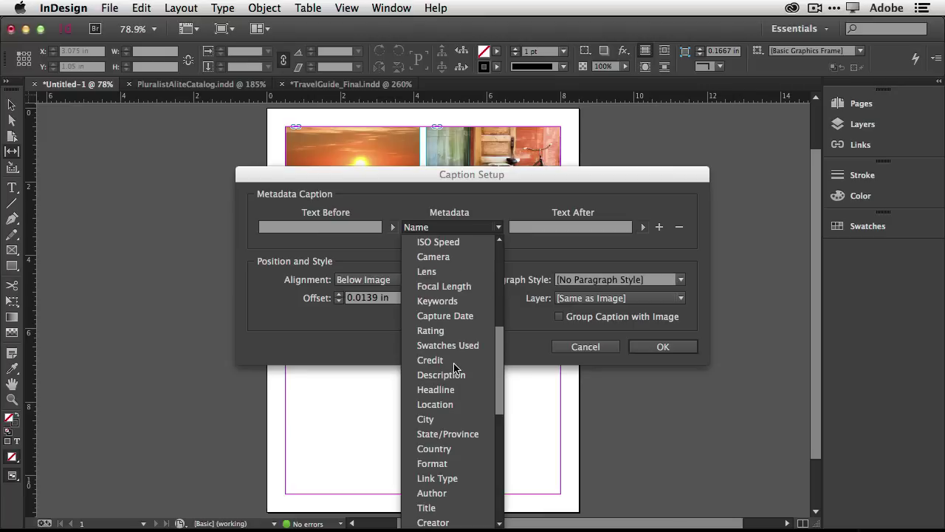
{"action": "left_click", "coordinate": [440, 377]}
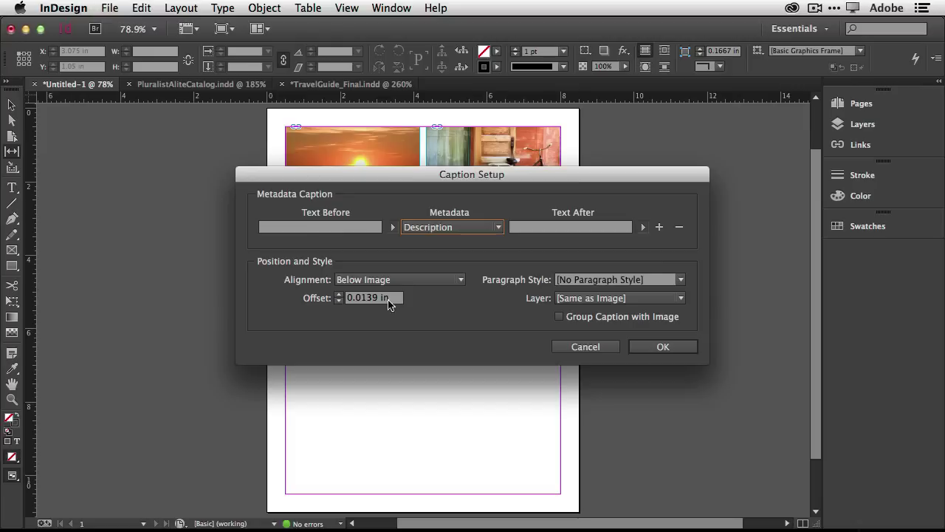
{"action": "left_click", "coordinate": [339, 294]}
{"action": "left_click", "coordinate": [653, 349]}
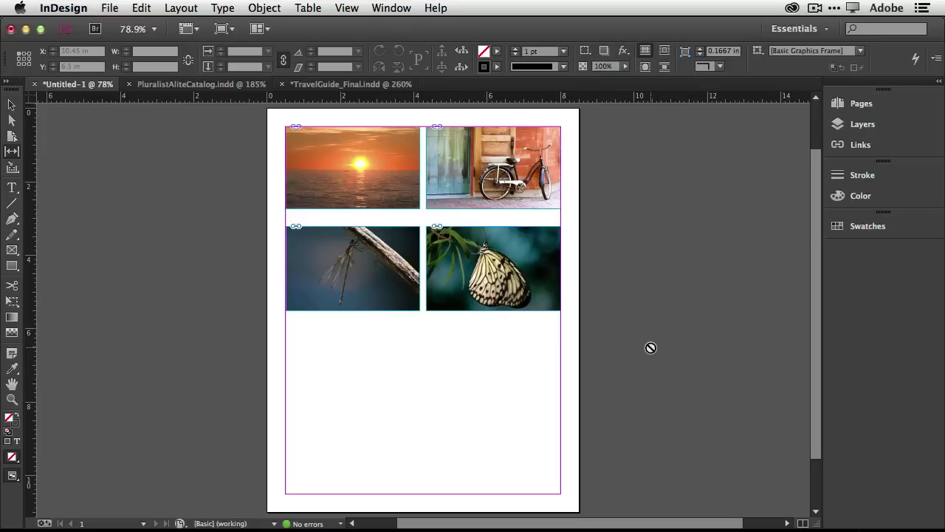
Select all four image frames with the Selection tool
{"action": "left_click", "coordinate": [265, 8]}
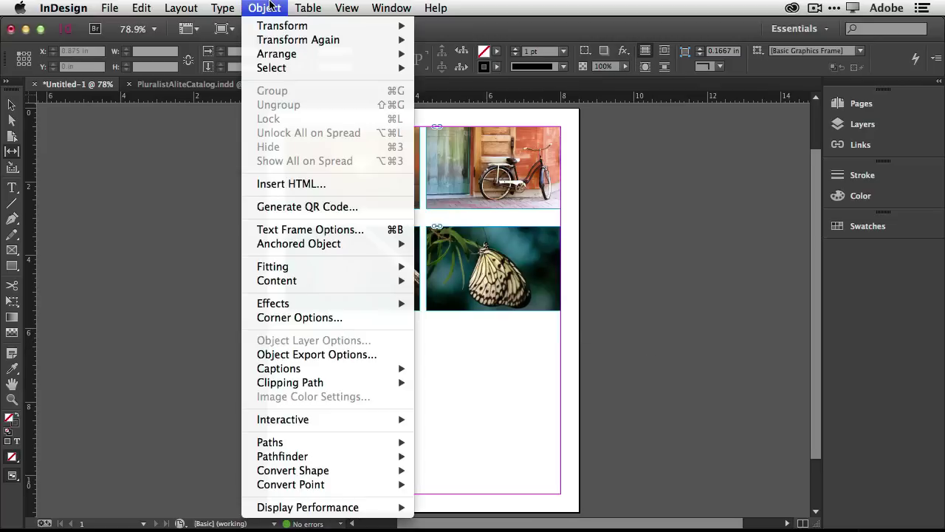
{"action": "left_click", "coordinate": [265, 7]}
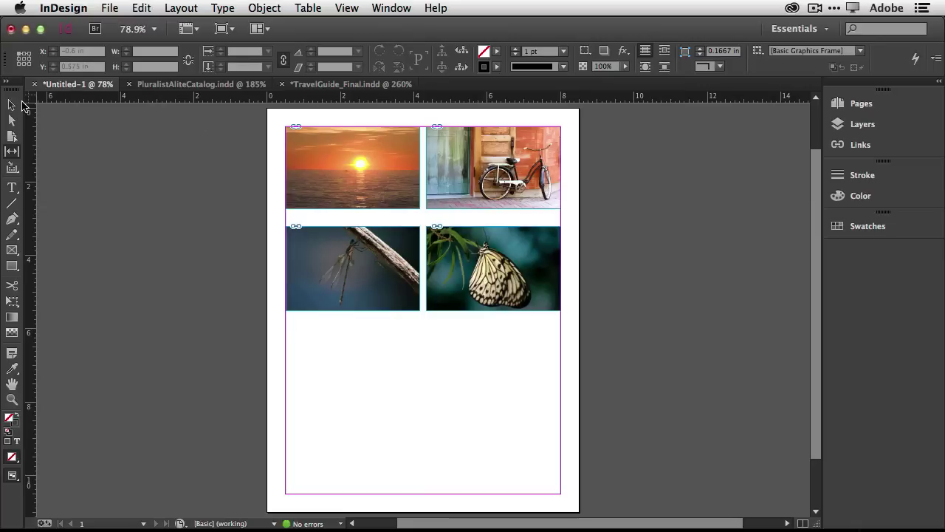
{"action": "left_click", "coordinate": [11, 105]}
{"action": "left_click", "coordinate": [348, 161]}
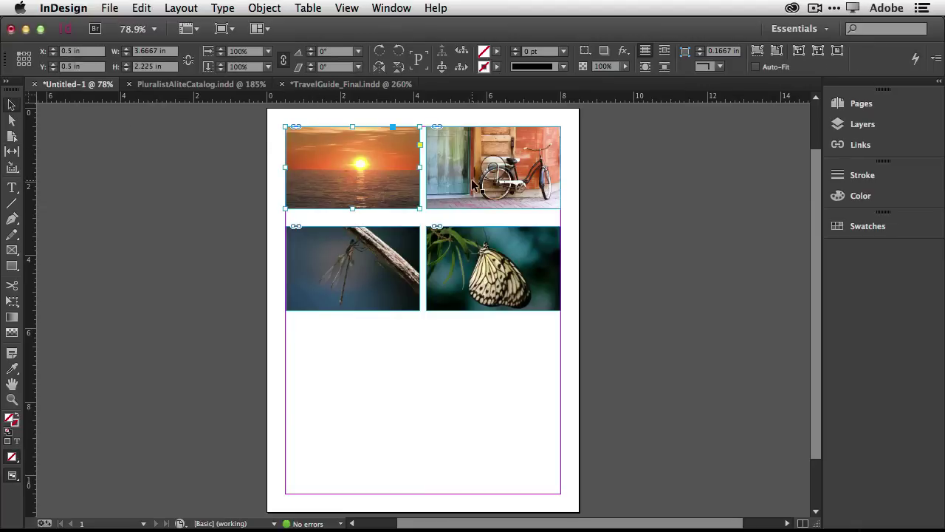
{"action": "left_click", "coordinate": [494, 186], "text": "shift"}
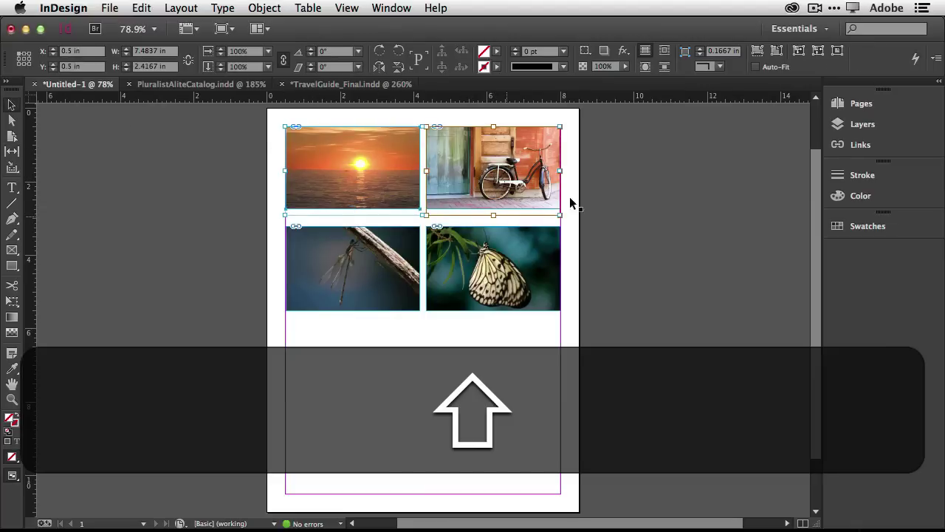
{"action": "left_click", "coordinate": [473, 193], "text": "shift"}
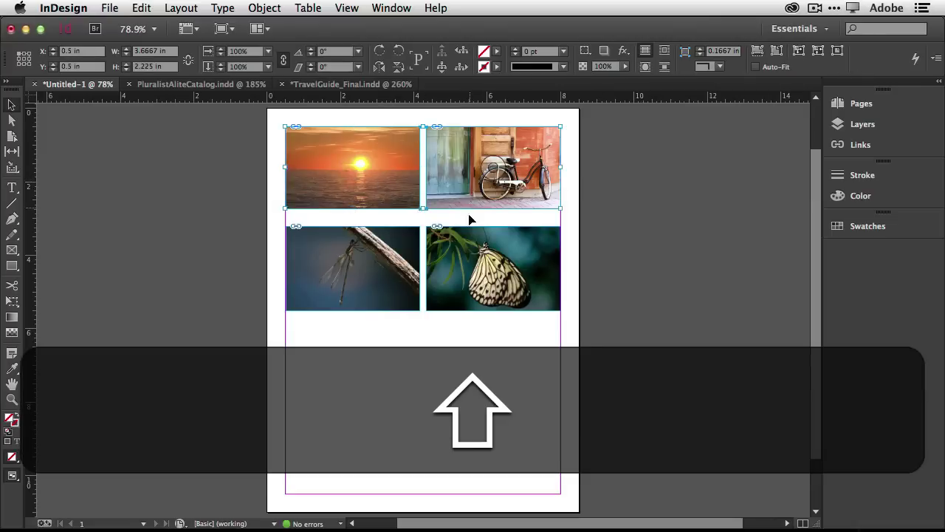
{"action": "left_click", "coordinate": [470, 251], "text": "shift"}
{"action": "left_click", "coordinate": [392, 258], "text": "shift"}
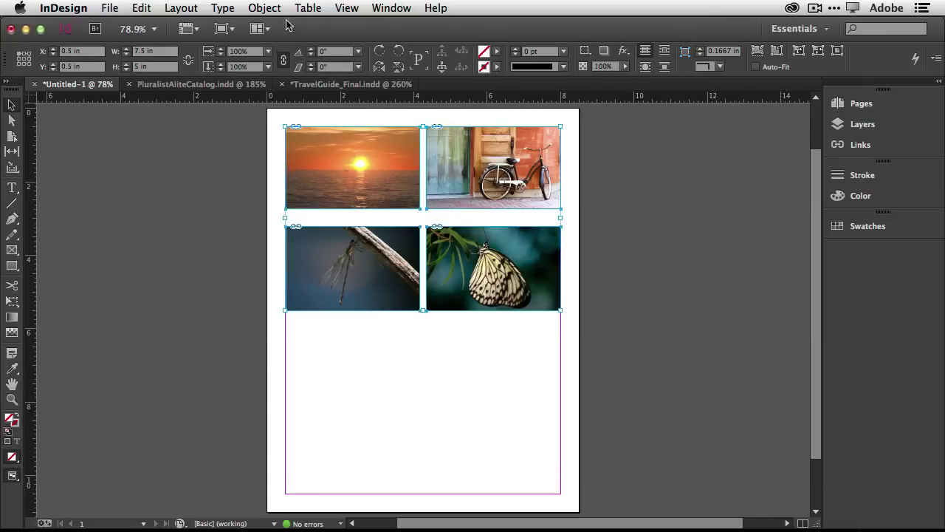
Generate live captions beneath the four selected photos
{"action": "left_click", "coordinate": [265, 8]}
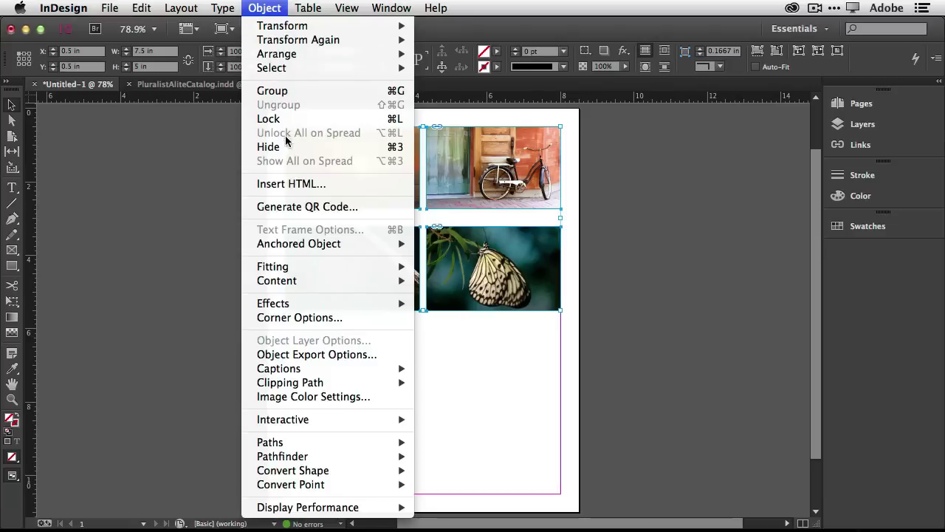
{"action": "mouse_move", "coordinate": [309, 369]}
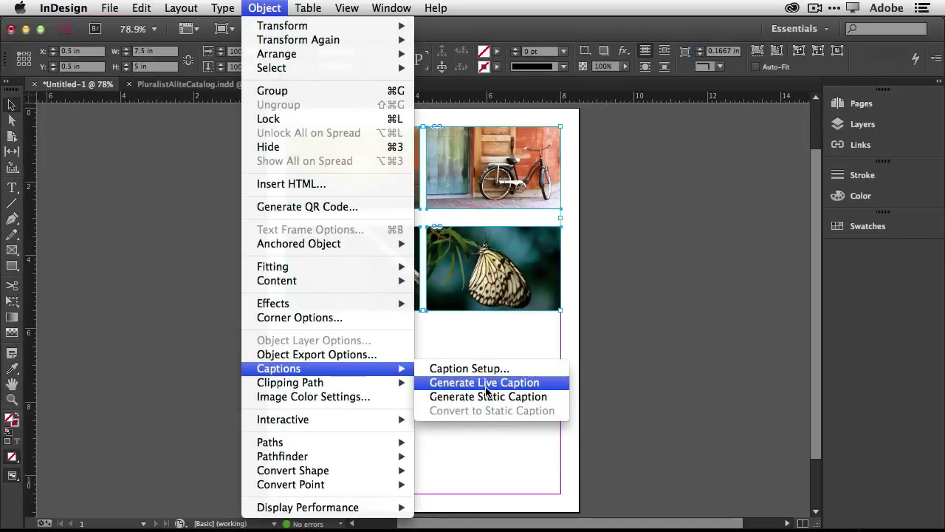
{"action": "left_click", "coordinate": [486, 384]}
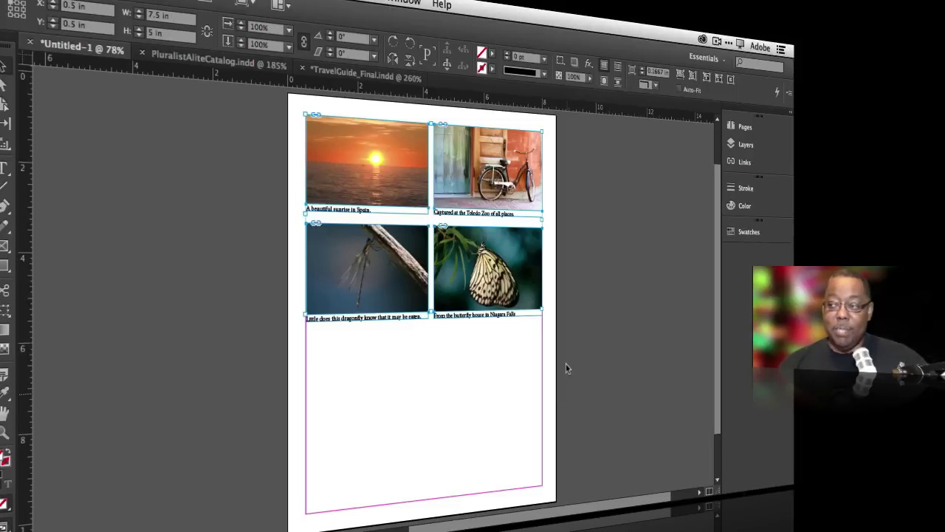
Bring the PluralistAliteCatalog.indd document to the front
{"action": "left_click", "coordinate": [196, 68]}
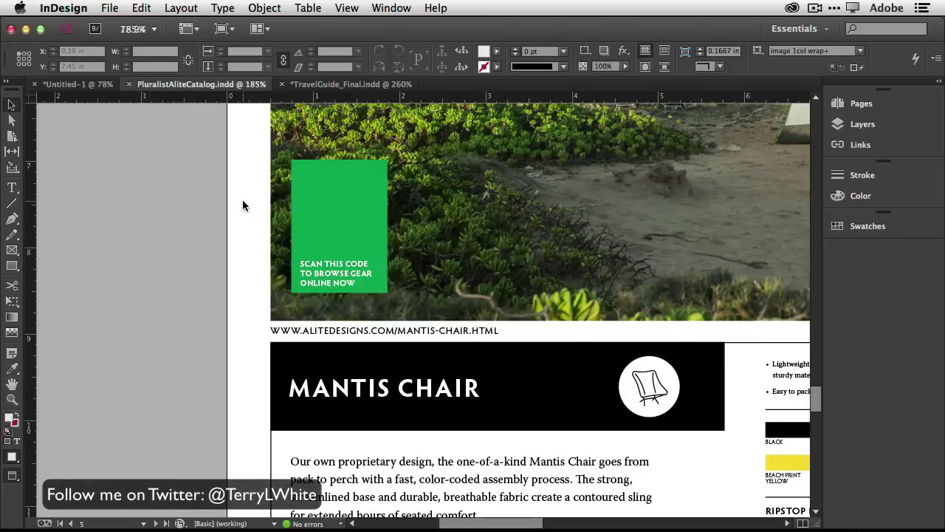
Generate a Web Hyperlink QR code in [Paper] colour inside the green 'Scan this code' box
{"action": "left_click", "coordinate": [331, 197]}
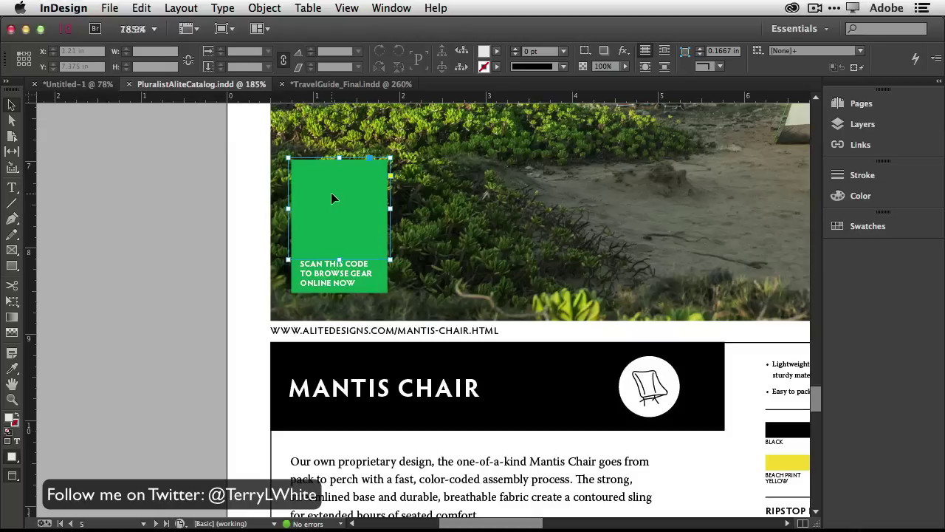
{"action": "left_click", "coordinate": [260, 9]}
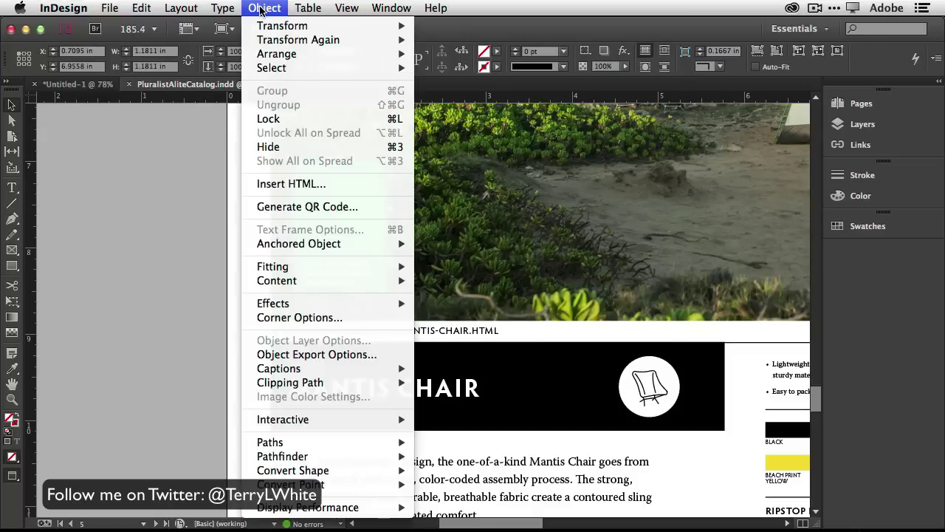
{"action": "left_click", "coordinate": [301, 208]}
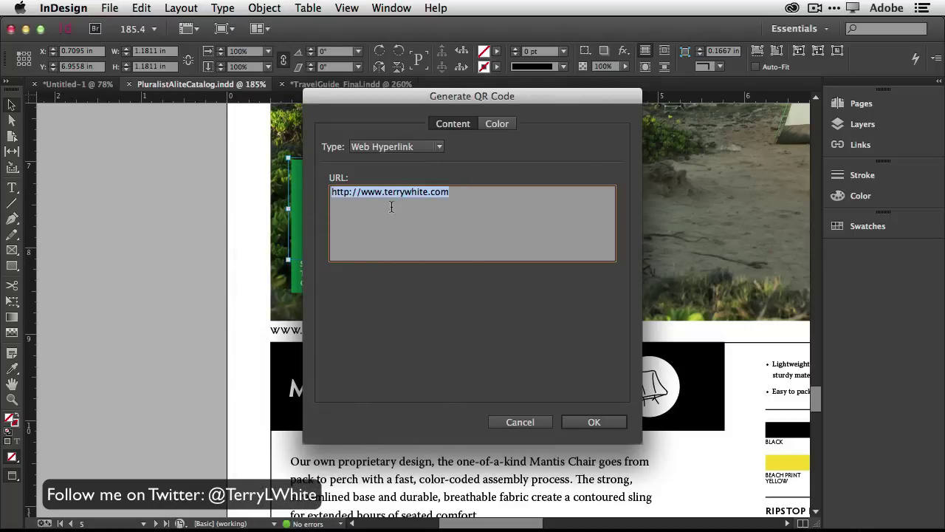
{"action": "left_click", "coordinate": [392, 148]}
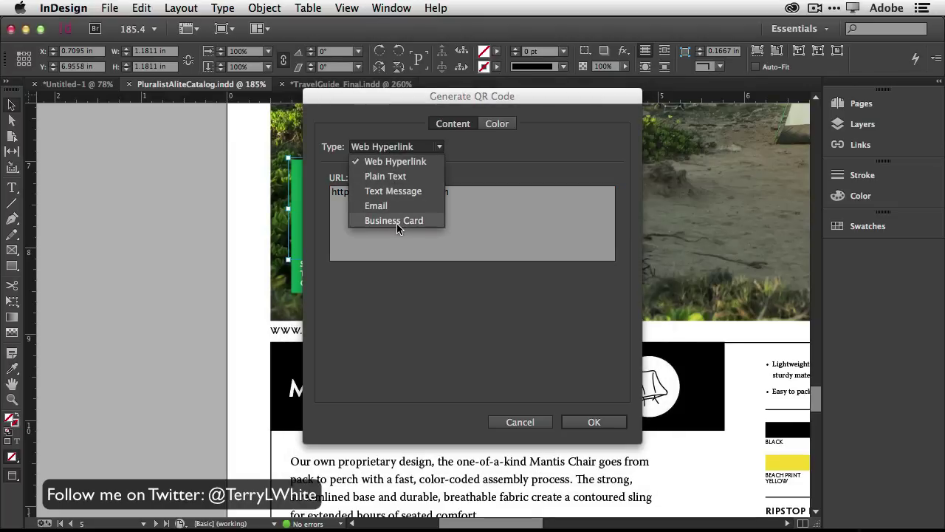
{"action": "left_click", "coordinate": [478, 147]}
{"action": "left_click", "coordinate": [498, 125]}
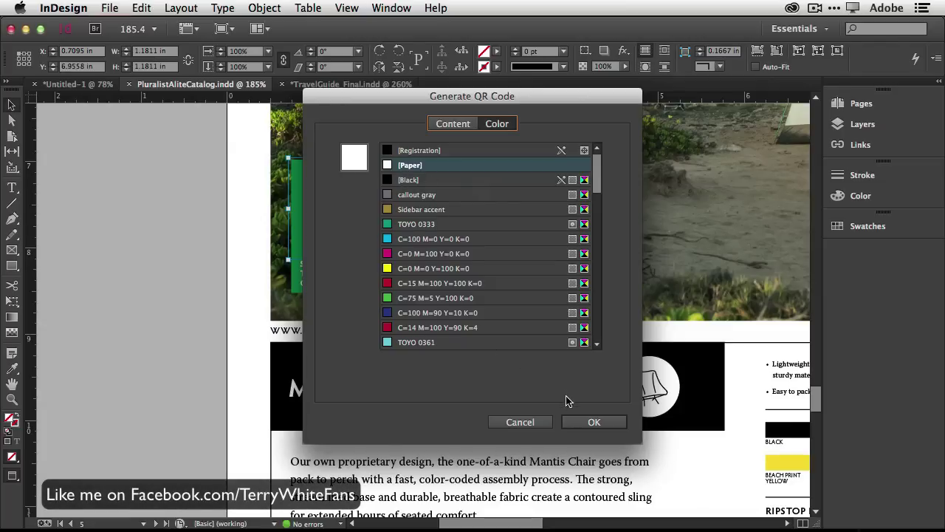
{"action": "left_click", "coordinate": [594, 422]}
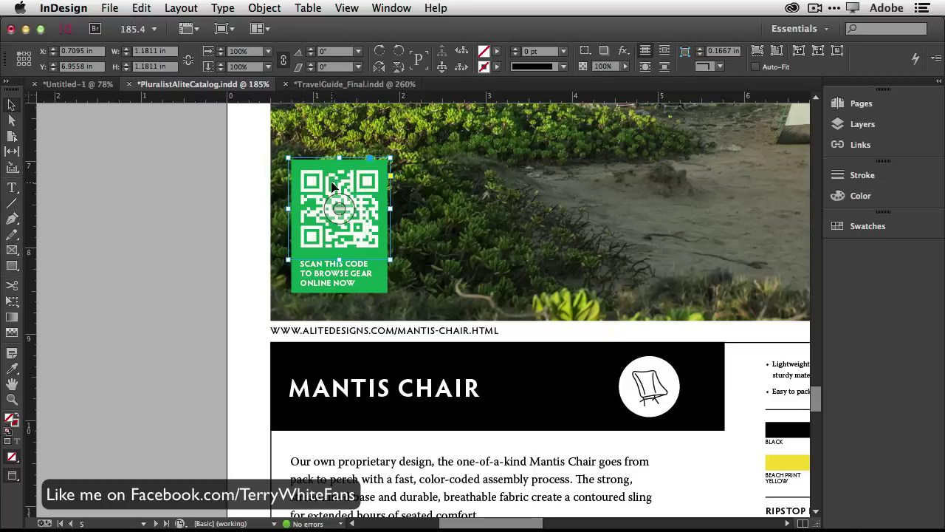
Copy the QR code and move over to the Illustrator OutdoorHomePage_Sail.ai layout
{"action": "mouse_move", "coordinate": [332, 186]}
{"action": "mouse_move", "coordinate": [380, 209]}
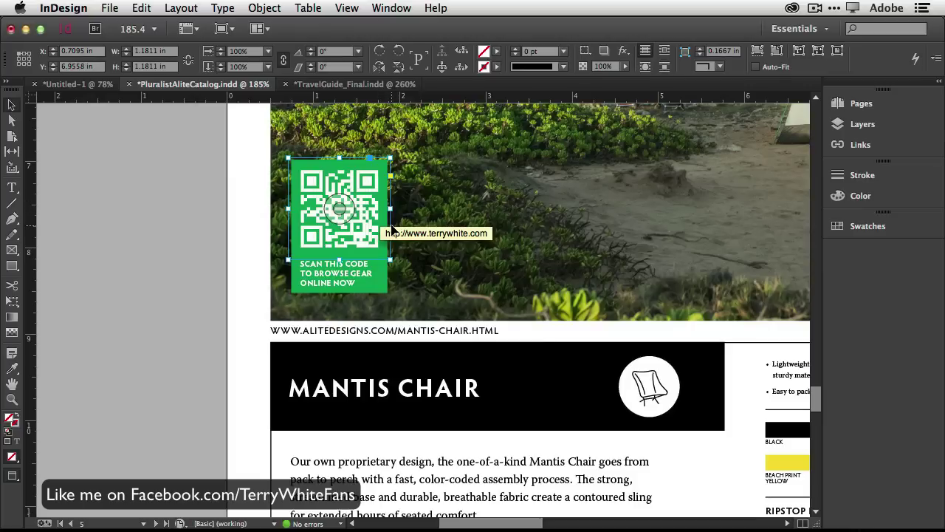
{"action": "left_click", "coordinate": [140, 8]}
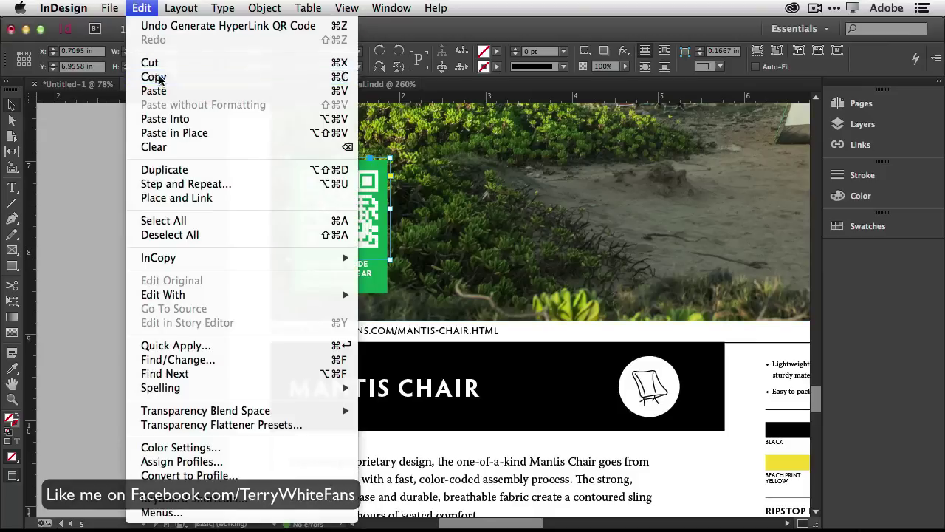
{"action": "key", "text": "Escape"}
{"action": "key", "text": "ctrl+Right"}
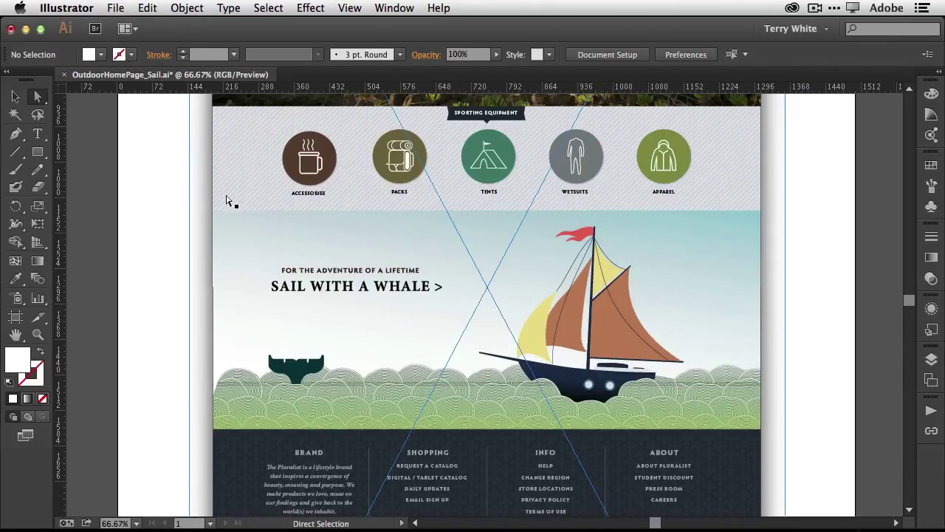
Paste the white QR code beside the sail and scale it to about 156 px square
{"action": "key", "text": "v"}
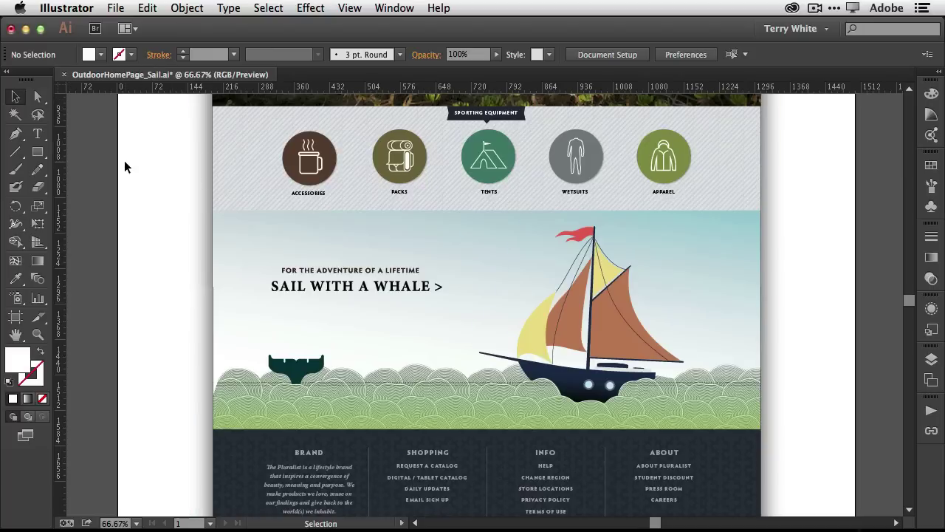
{"action": "key", "text": "super+v"}
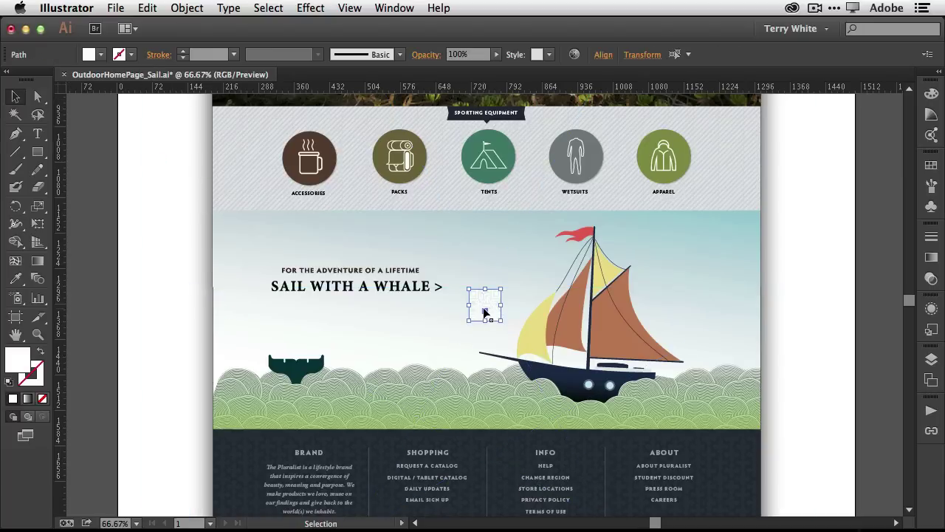
{"action": "left_click", "coordinate": [22, 96]}
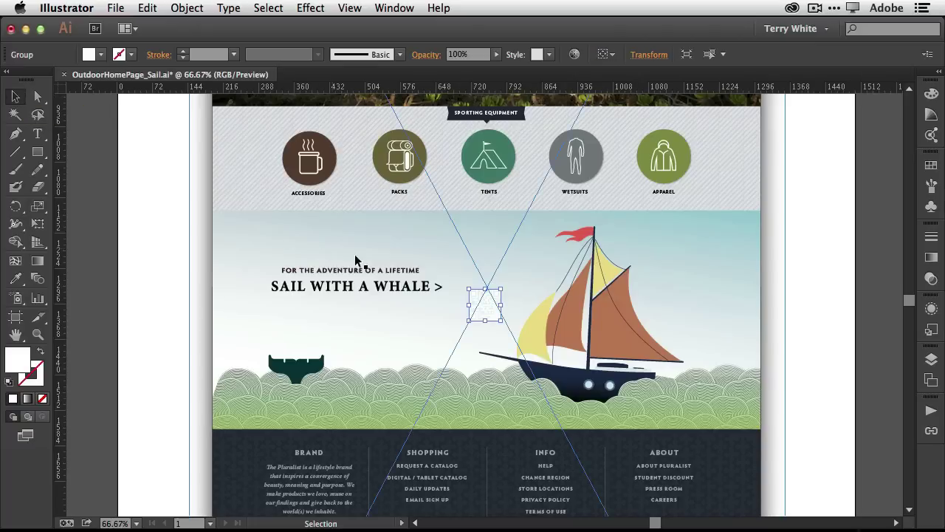
{"action": "left_click_drag", "start_coordinate": [492, 303], "coordinate": [739, 309]}
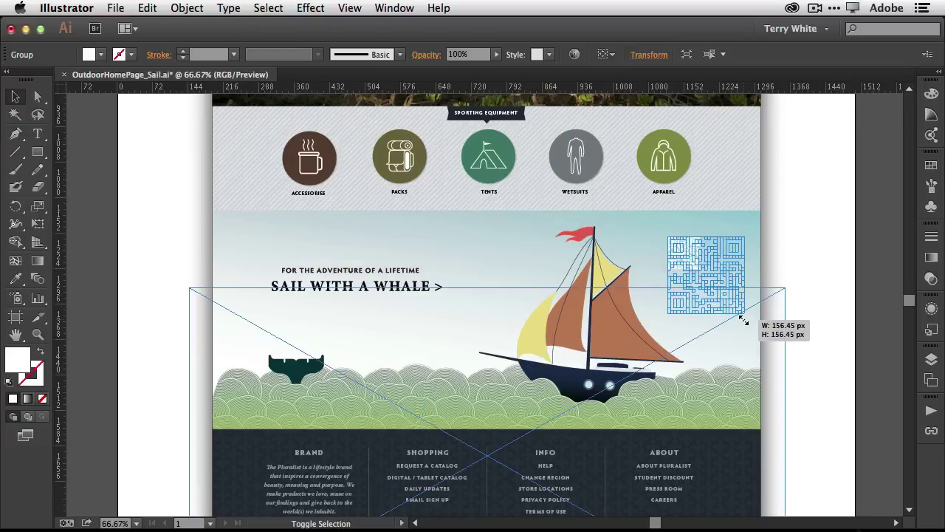
{"action": "left_click_drag", "start_coordinate": [743, 320], "coordinate": [743, 320]}
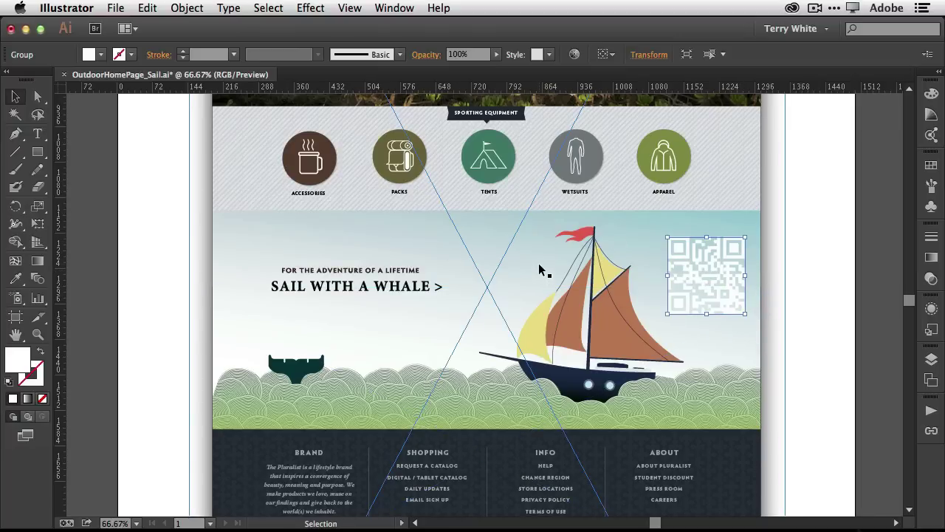
Zoom in on the pasted QR code, inspect its squares, and rotate the group counterclockwise
{"action": "key", "text": "z"}
{"action": "left_click_drag", "start_coordinate": [658, 227], "coordinate": [710, 282]}
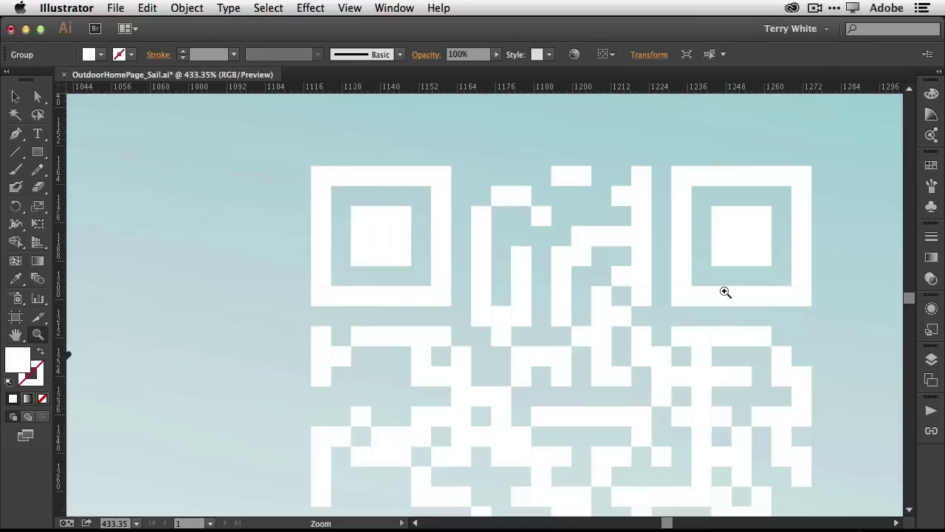
{"action": "left_click", "coordinate": [37, 100]}
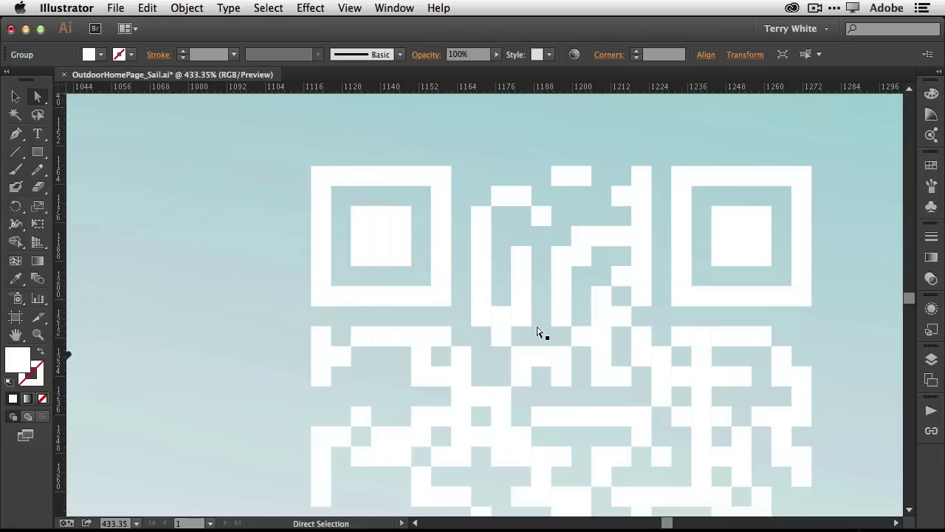
{"action": "left_click", "coordinate": [15, 96]}
{"action": "left_click", "coordinate": [318, 213]}
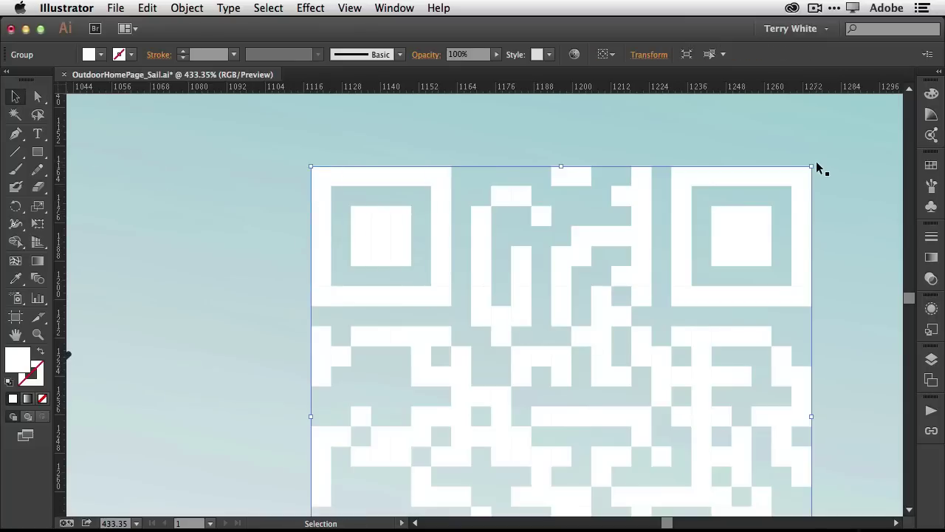
{"action": "left_click_drag", "start_coordinate": [817, 164], "coordinate": [783, 141]}
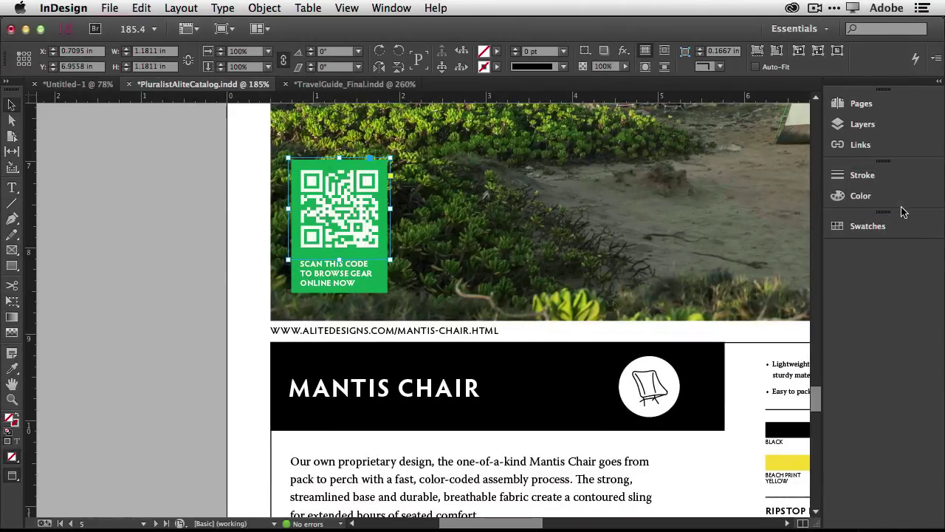
On Untitled-1, draw a text frame below the photo grid and type 'Design'
{"action": "left_click", "coordinate": [93, 86]}
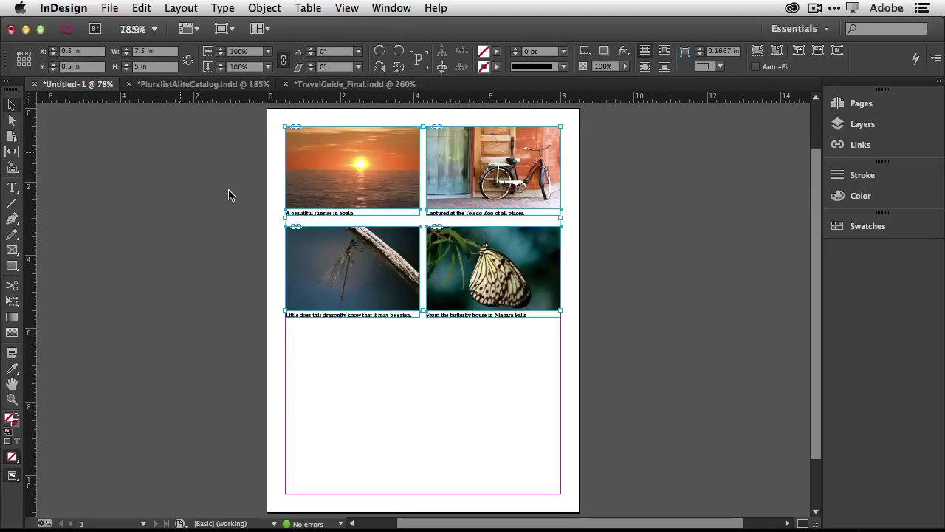
{"action": "left_click", "coordinate": [549, 363]}
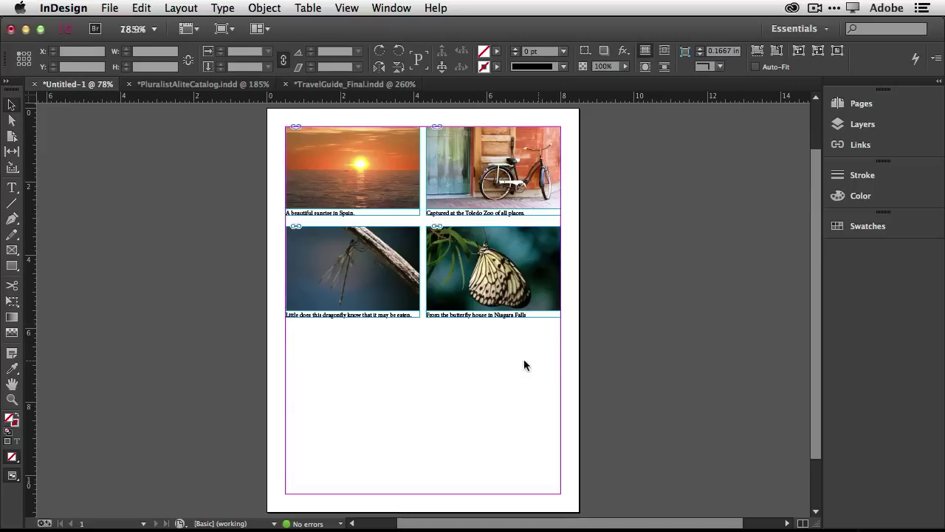
{"action": "left_click", "coordinate": [12, 189]}
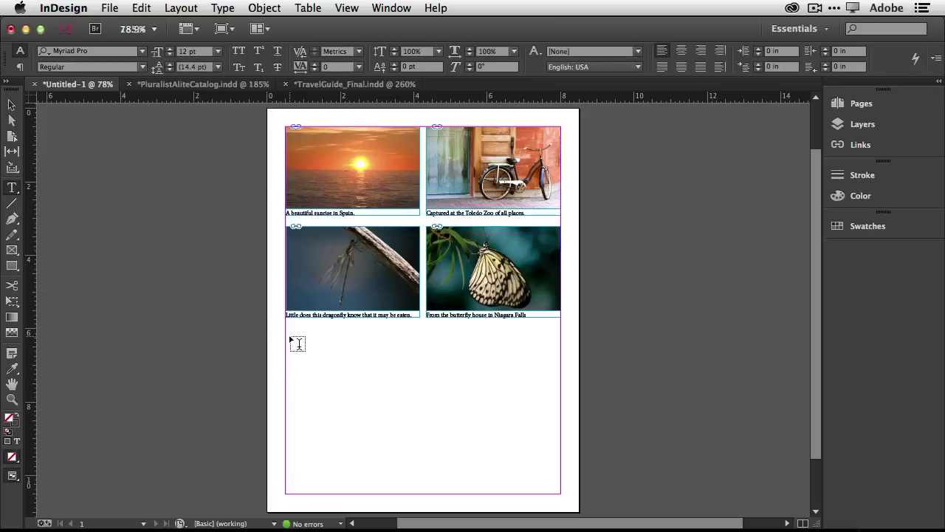
{"action": "left_click_drag", "start_coordinate": [295, 340], "coordinate": [551, 421]}
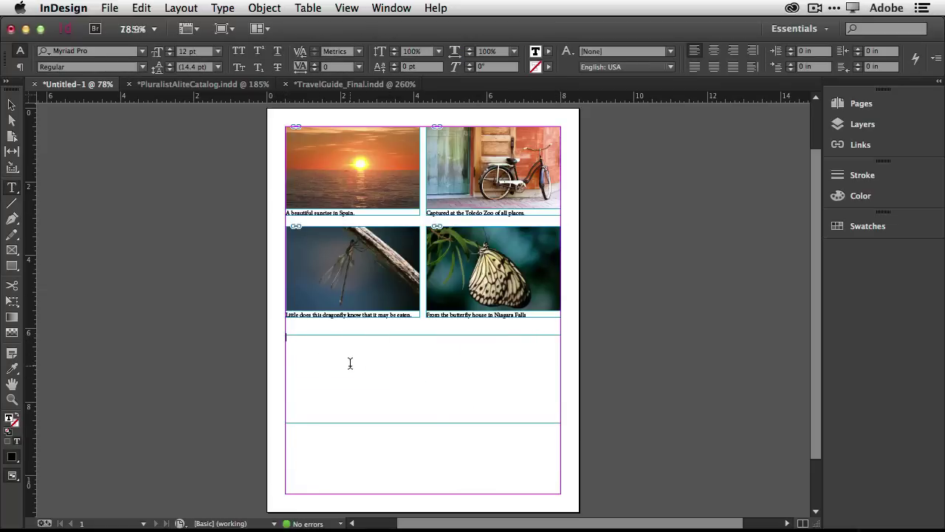
{"action": "type", "text": "Design"}
Set 'Design' to 72 pt, then enlarge it step by step to 148 pt
{"action": "key", "text": "super+a"}
{"action": "left_click", "coordinate": [217, 51]}
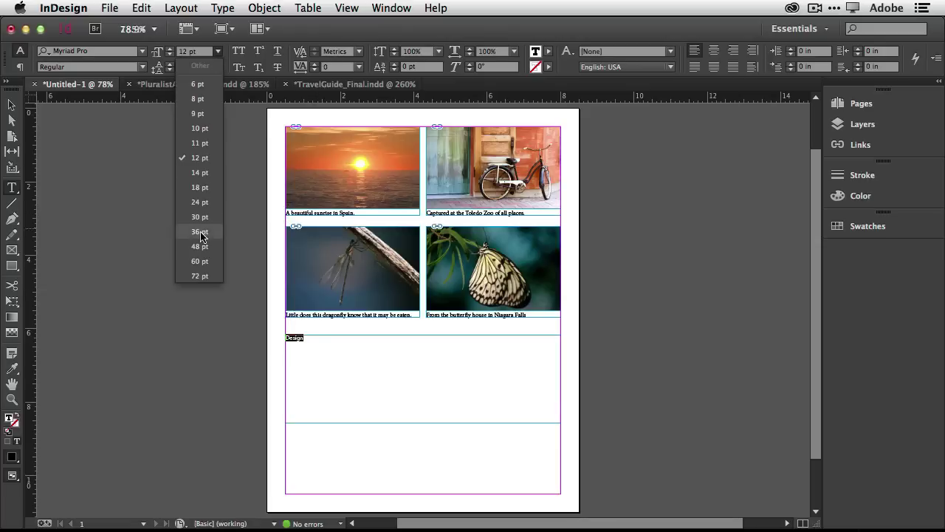
{"action": "left_click", "coordinate": [199, 276]}
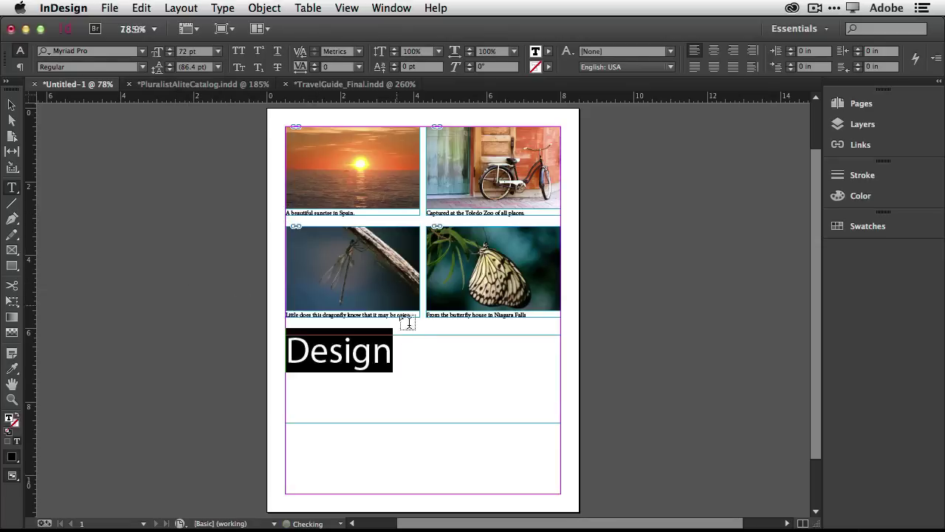
{"action": "left_click", "coordinate": [526, 283], "text": "super"}
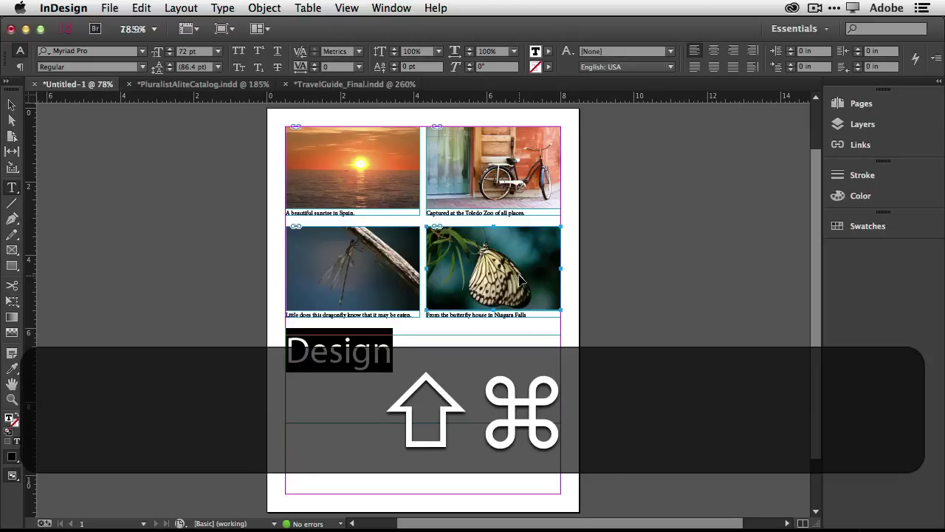
{"action": "key", "text": "super+shift+period"}
{"action": "key", "text": "super+shift+period"}
{"action": "key", "text": "super+shift+period"}
{"action": "key", "text": "super+shift+period"}
{"action": "key", "text": "super+shift+period"}
{"action": "key", "text": "super+shift+period"}
{"action": "key", "text": "super+shift+period"}
{"action": "key", "text": "super+shift+period"}
{"action": "key", "text": "super+shift+period"}
{"action": "key", "text": "super+shift+period"}
{"action": "key", "text": "super+shift+period"}
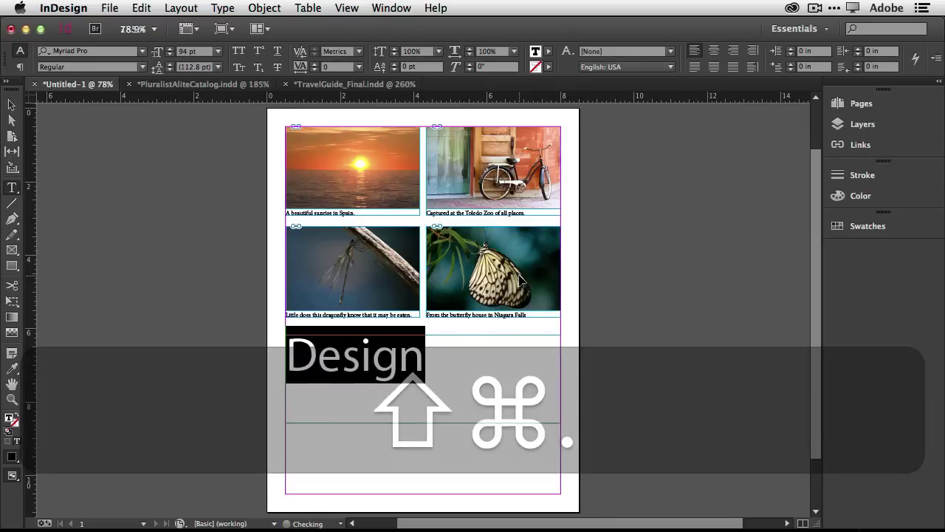
{"action": "key", "text": "super+shift+period"}
{"action": "key", "text": "super+shift+period"}
{"action": "key", "text": "super+shift+period"}
{"action": "key", "text": "super+shift+period"}
{"action": "key", "text": "super+shift+period"}
{"action": "key", "text": "super+shift+period"}
{"action": "key", "text": "super+shift+period"}
{"action": "key", "text": "super+shift+period"}
{"action": "key", "text": "super+shift+period"}
{"action": "key", "text": "super+shift+period"}
{"action": "key", "text": "super+shift+period"}
{"action": "key", "text": "super+shift+period"}
{"action": "key", "text": "super+shift+period"}
{"action": "key", "text": "super+shift+period"}
{"action": "key", "text": "super+shift+period"}
{"action": "key", "text": "super+shift+period"}
{"action": "key", "text": "super+shift+period"}
{"action": "key", "text": "super+shift+period"}
{"action": "key", "text": "super+shift+period"}
{"action": "key", "text": "super+shift+period"}
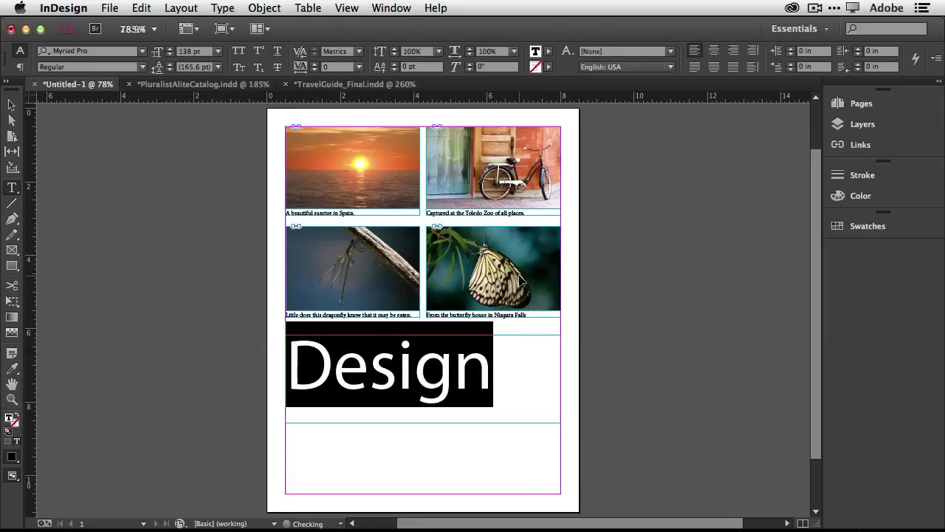
{"action": "key", "text": "super+shift+period"}
{"action": "key", "text": "super+shift+period"}
{"action": "key", "text": "super+shift+period"}
{"action": "key", "text": "super+shift+period"}
{"action": "key", "text": "super+shift+period"}
{"action": "key", "text": "super+shift+period"}
{"action": "key", "text": "super+shift+period"}
Settle 'Design' at 148 pt and apply the Typekit-filtered font Lush
{"action": "key", "text": "super+shift+comma"}
{"action": "key", "text": "super+shift+comma"}
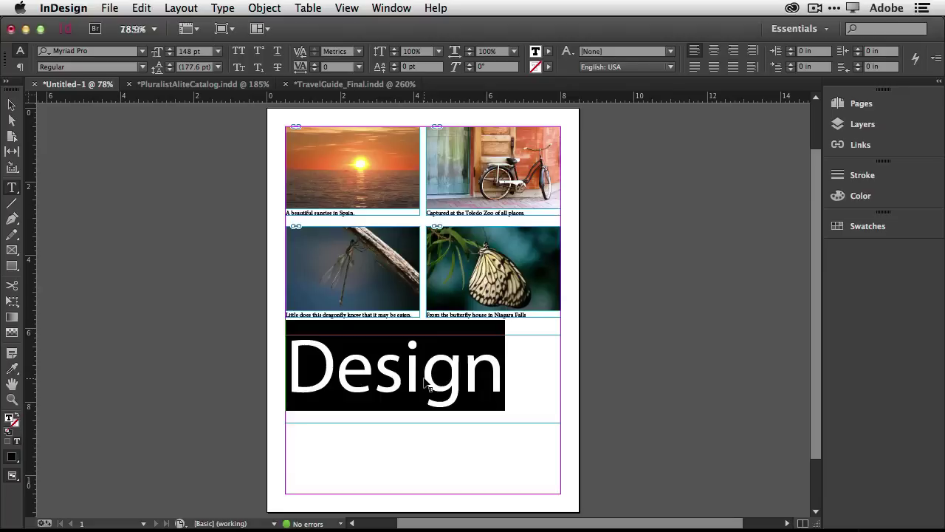
{"action": "left_click", "coordinate": [141, 55]}
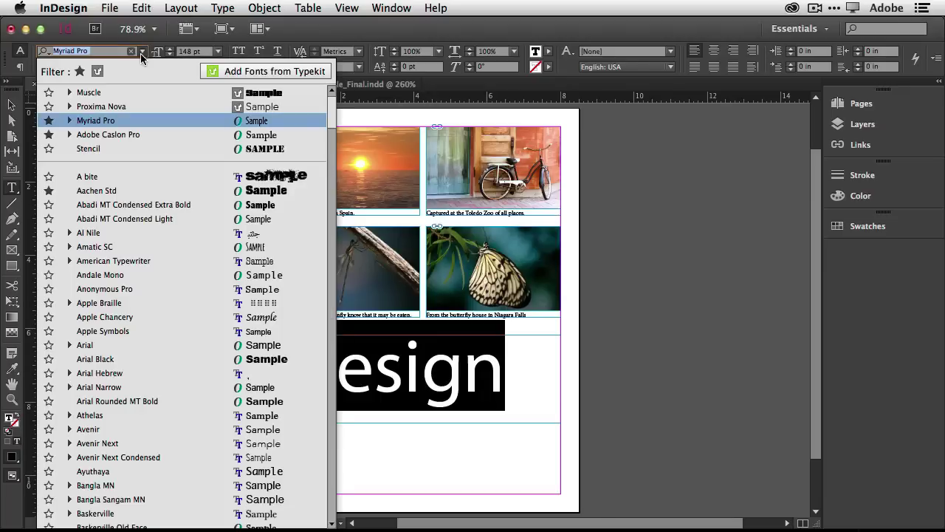
{"action": "left_click", "coordinate": [97, 72]}
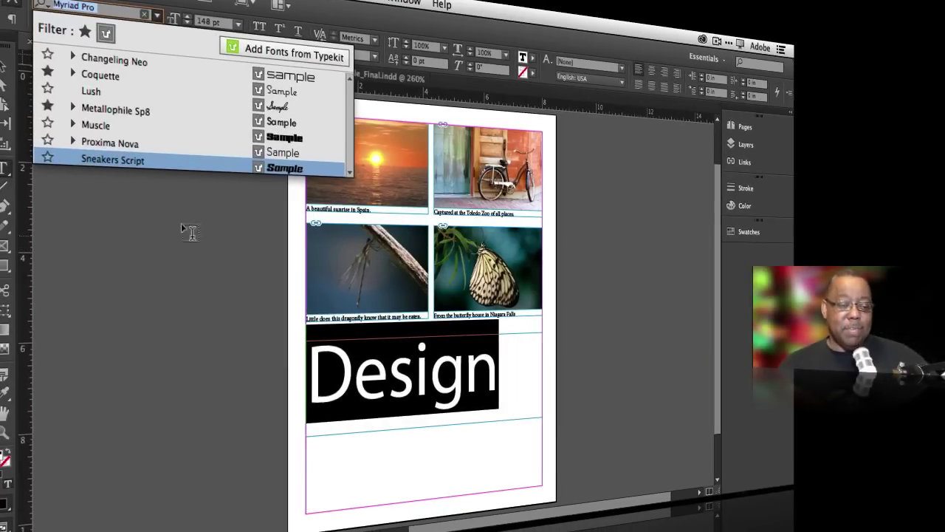
{"action": "left_click", "coordinate": [97, 92]}
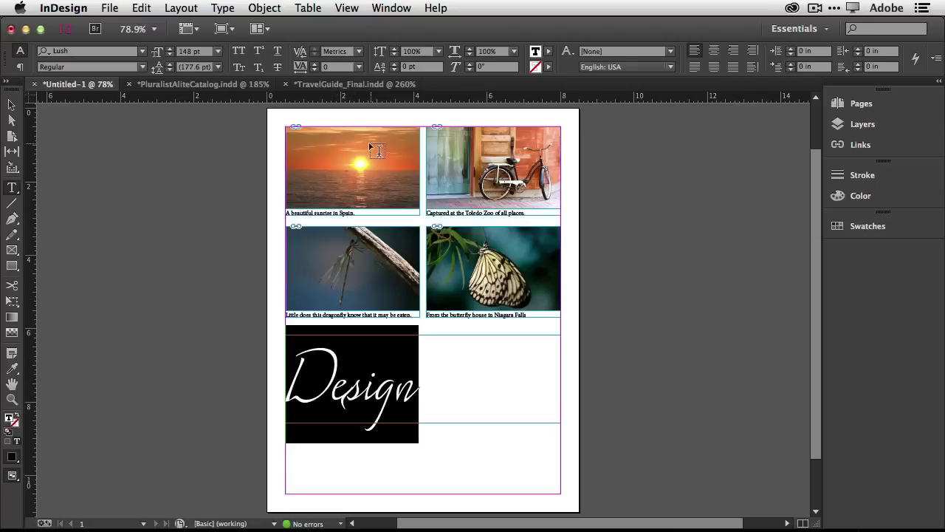
In TravelGuide_Final, insert footnote 1 after 'coffee' and review it below the photo
{"action": "left_click", "coordinate": [320, 86]}
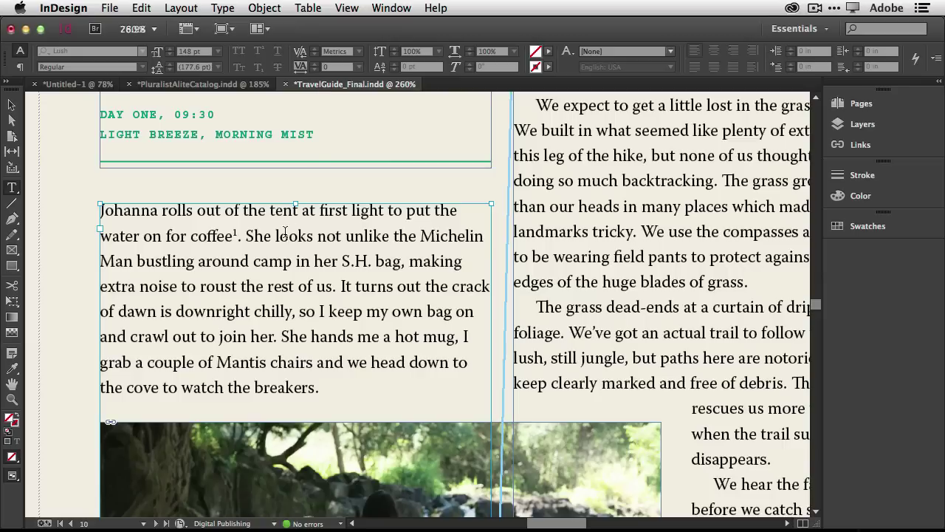
{"action": "left_click", "coordinate": [235, 236]}
{"action": "key", "text": "ctrl+alt+f"}
{"action": "scroll", "coordinate": [274, 251], "scroll_direction": "down", "scroll_amount": 5}
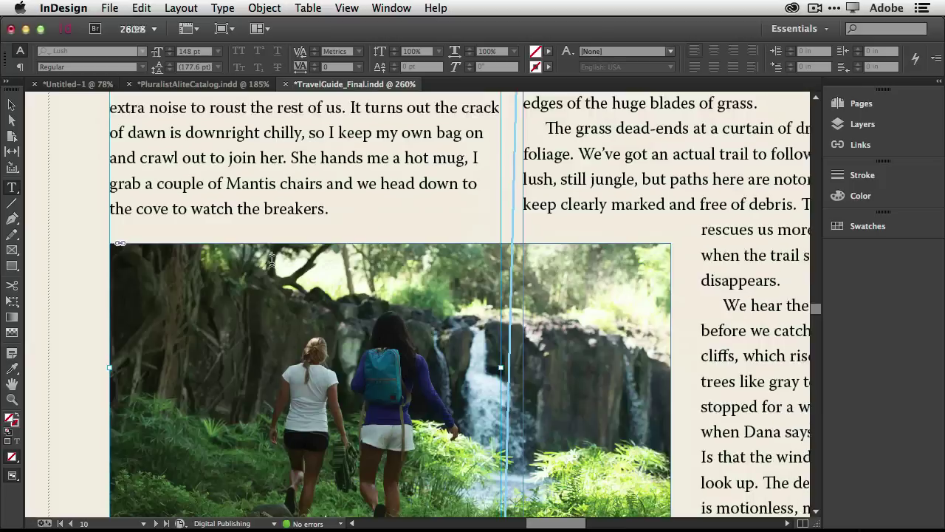
{"action": "scroll", "coordinate": [272, 260], "scroll_direction": "down", "scroll_amount": 6}
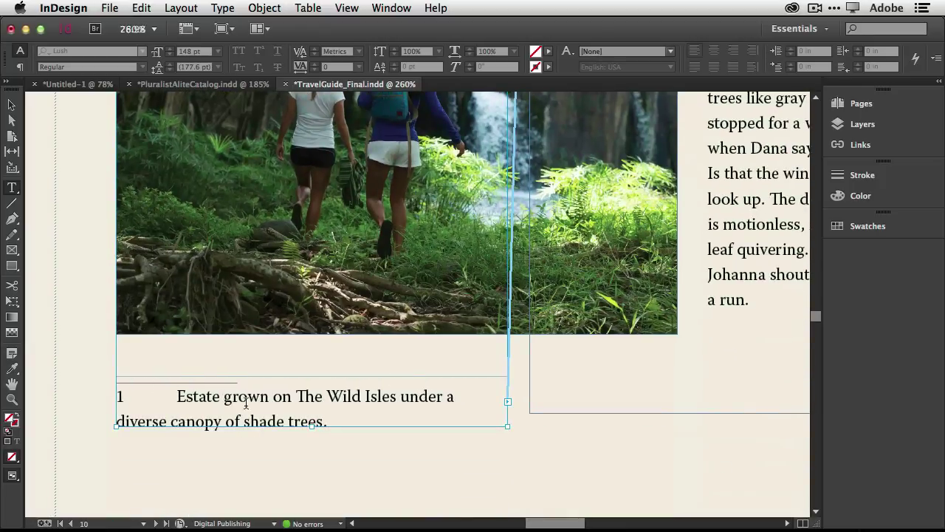
{"action": "scroll", "coordinate": [323, 408], "scroll_direction": "up", "scroll_amount": 8}
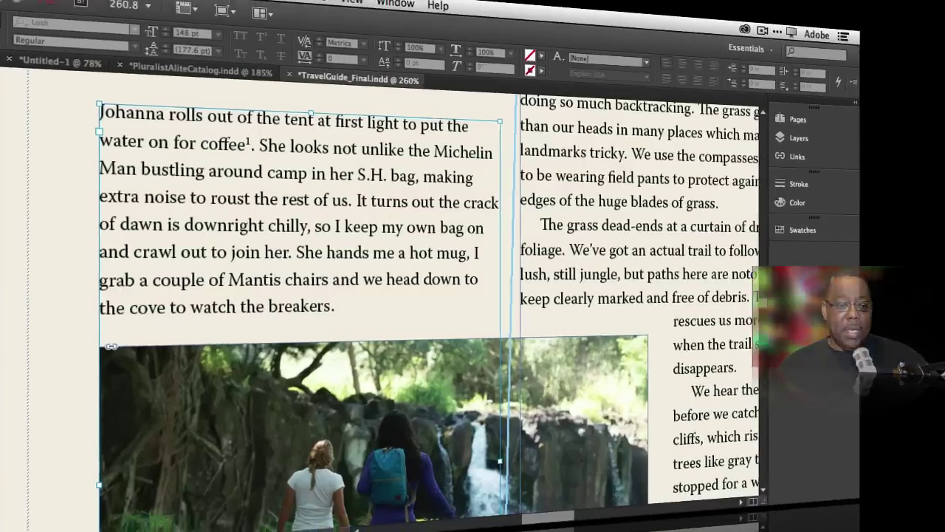
{"action": "left_click", "coordinate": [103, 8]}
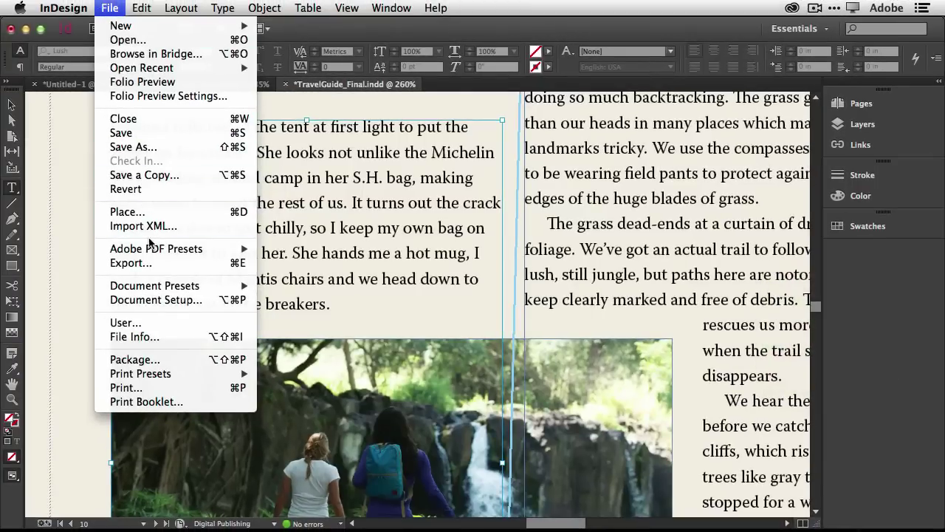
{"action": "left_click", "coordinate": [180, 271]}
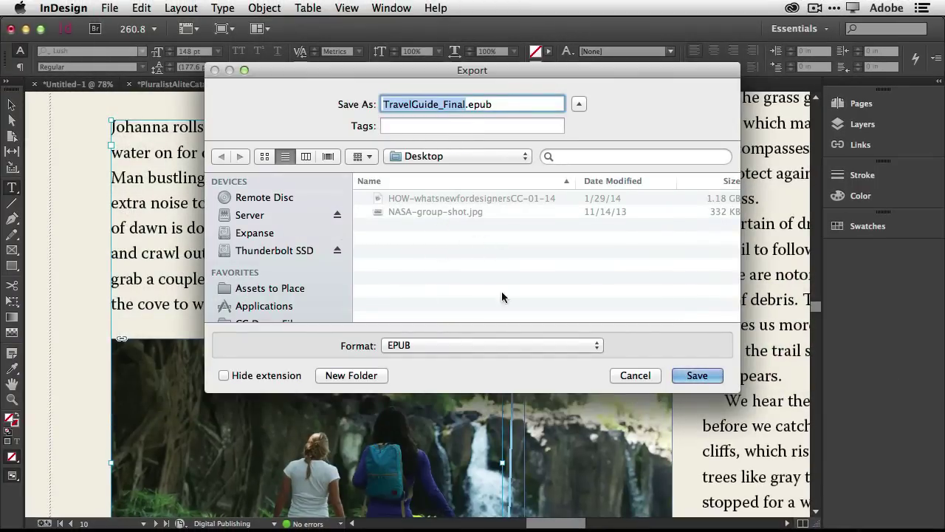
{"action": "left_click", "coordinate": [709, 376]}
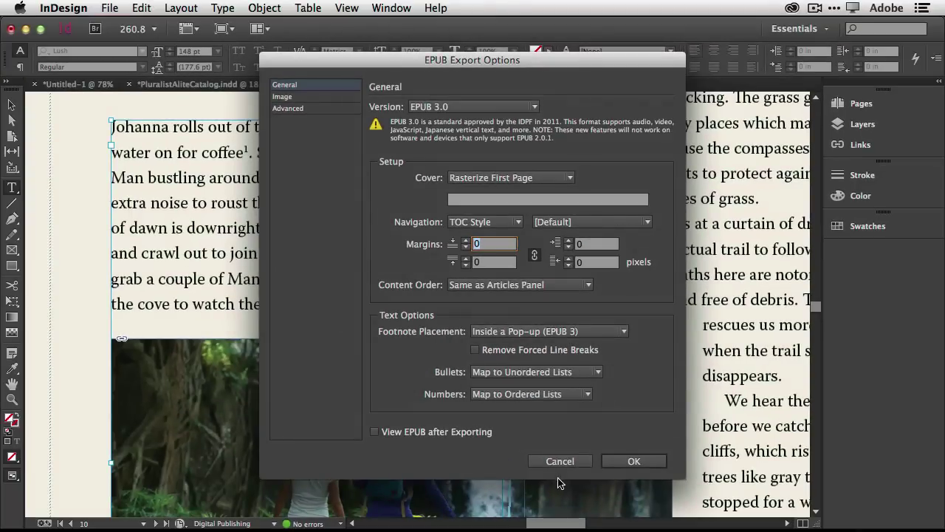
{"action": "left_click", "coordinate": [559, 460]}
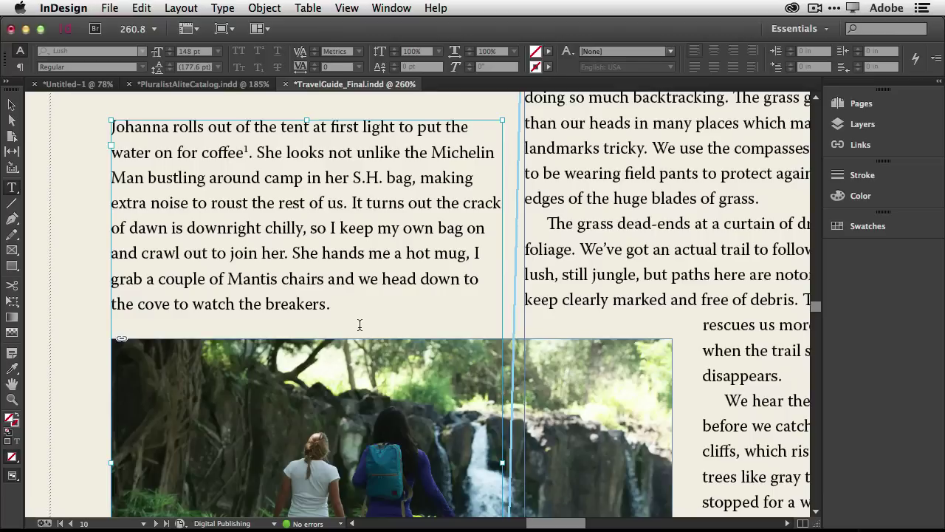
Open TravelGuide_Final_V4 in iBooks and view, then close, the pop-up for footnote 1 after 'coffee'
{"action": "mouse_move", "coordinate": [458, 529]}
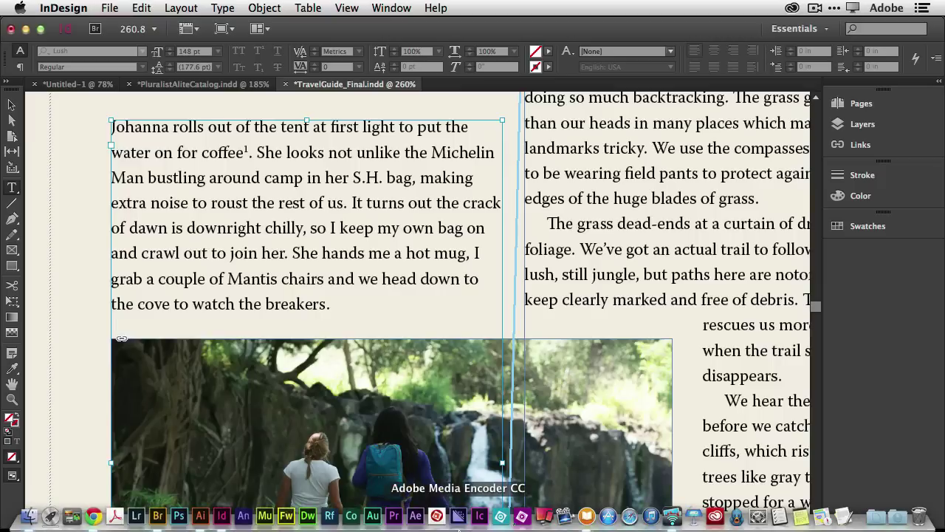
{"action": "left_click", "coordinate": [587, 517]}
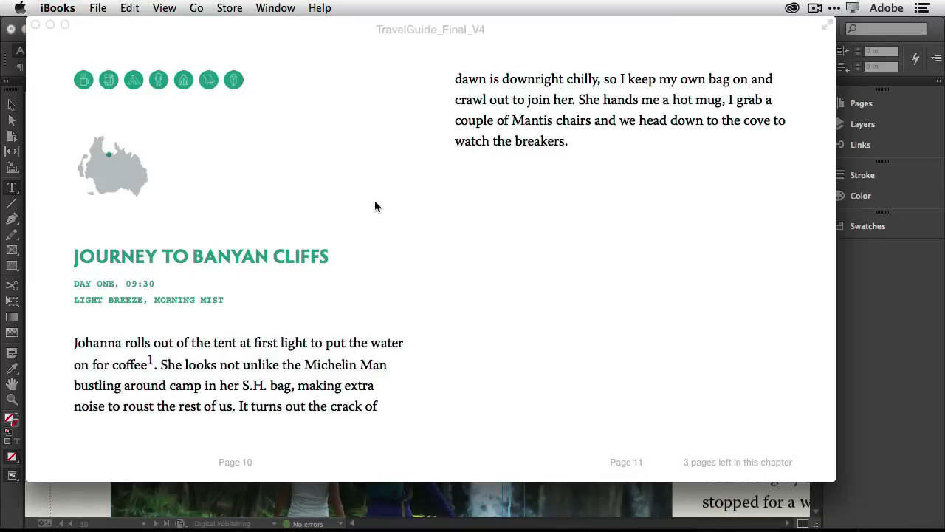
{"action": "left_click_drag", "start_coordinate": [249, 29], "coordinate": [383, 28]}
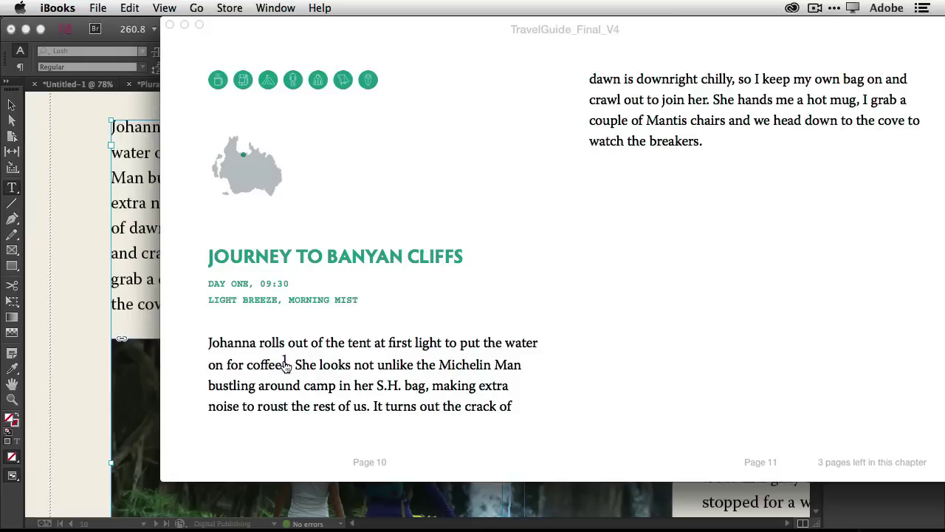
{"action": "left_click", "coordinate": [285, 365]}
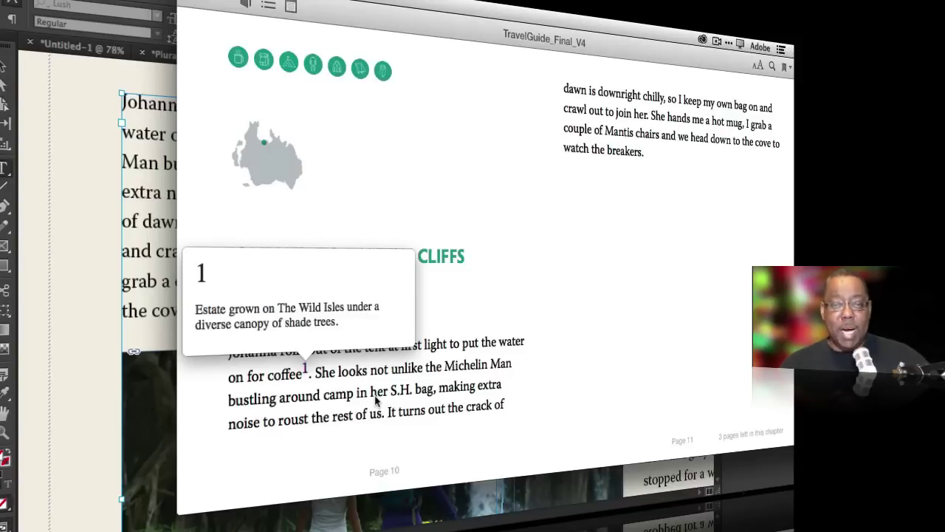
{"action": "left_click", "coordinate": [317, 384]}
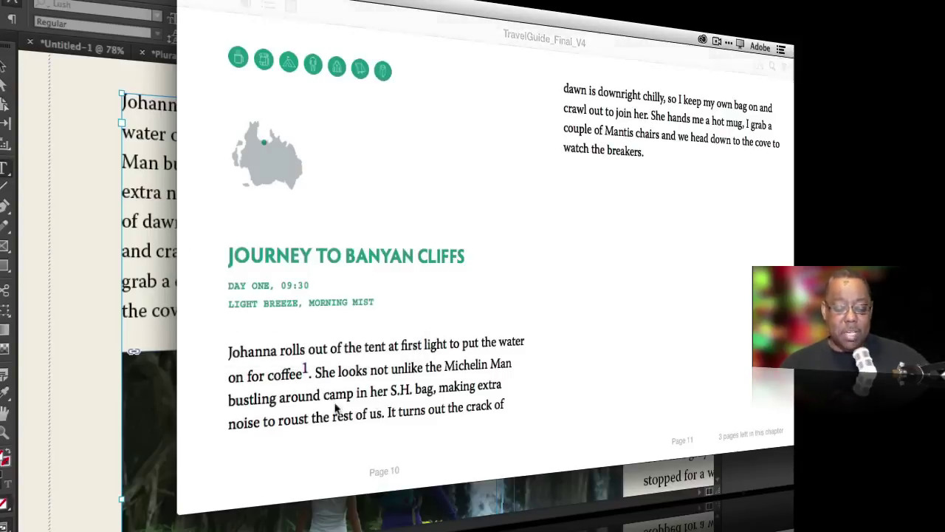